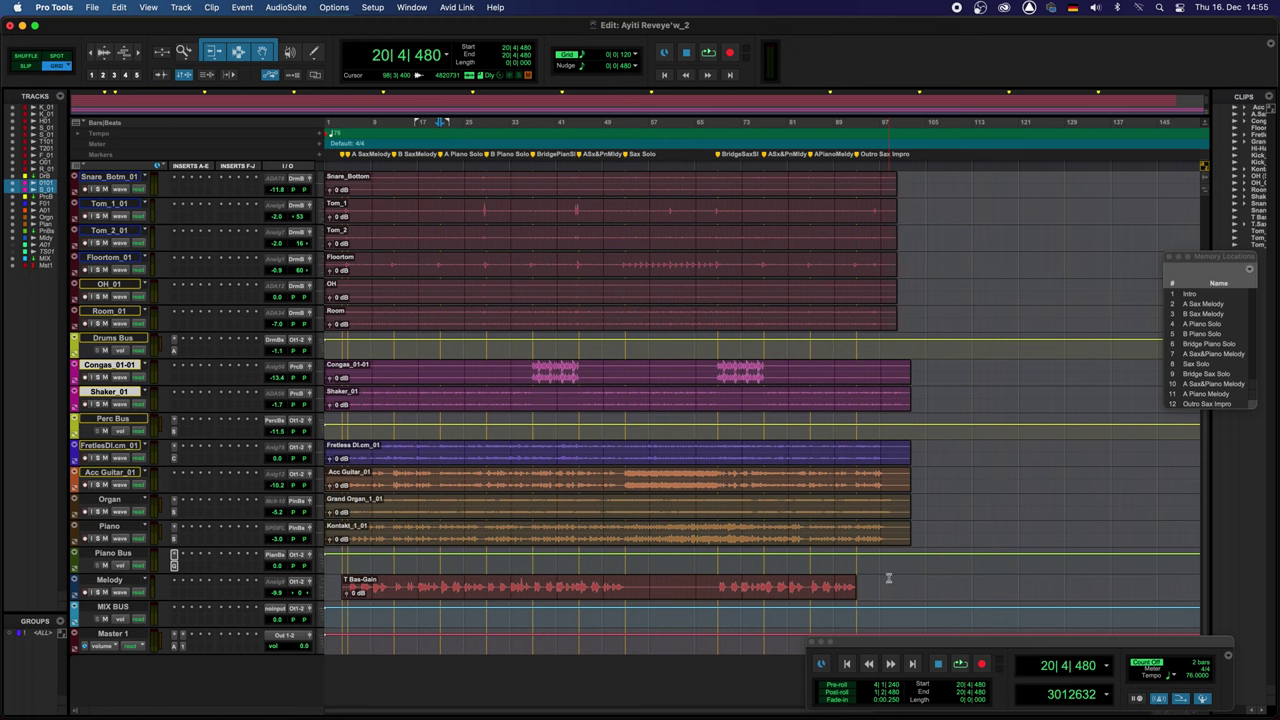
# - Examine the arrangement along the markers from Intro through Bridge Piano Solo
pyautogui.scroll(4, 888, 578)
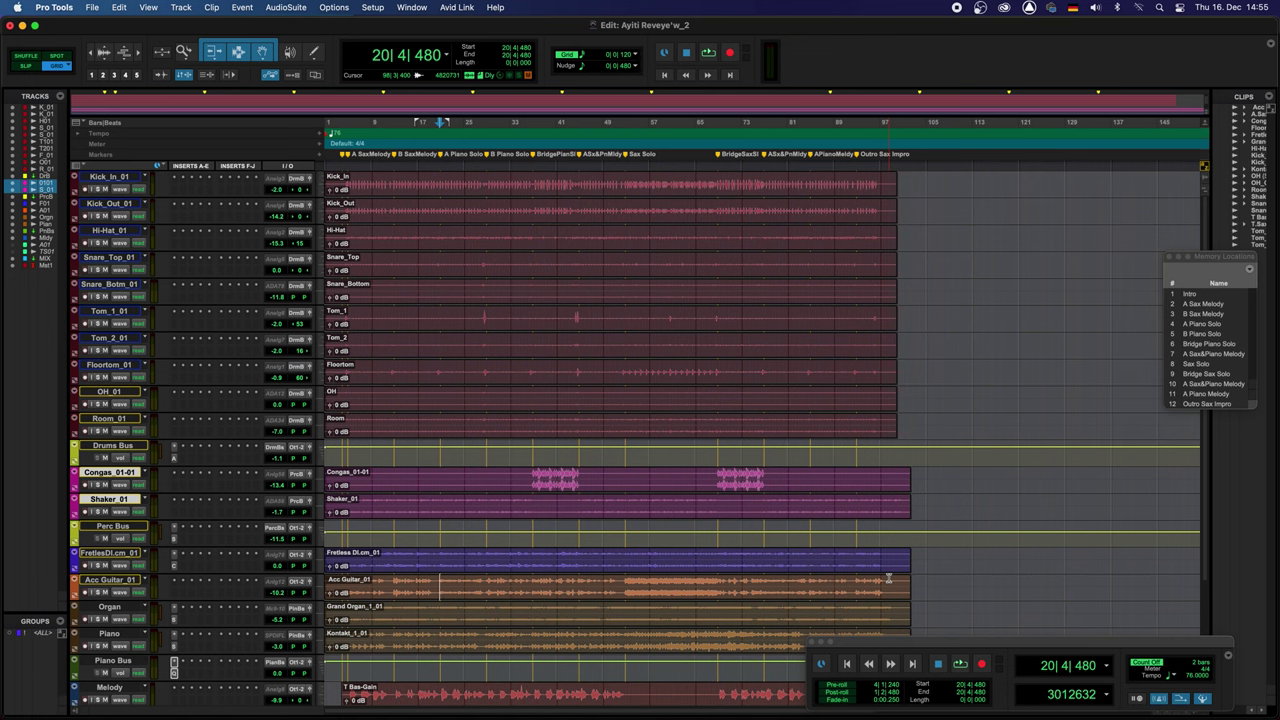
pyautogui.press('super+bracketright')
pyautogui.press('super+bracketright')
pyautogui.press('super+bracketright')
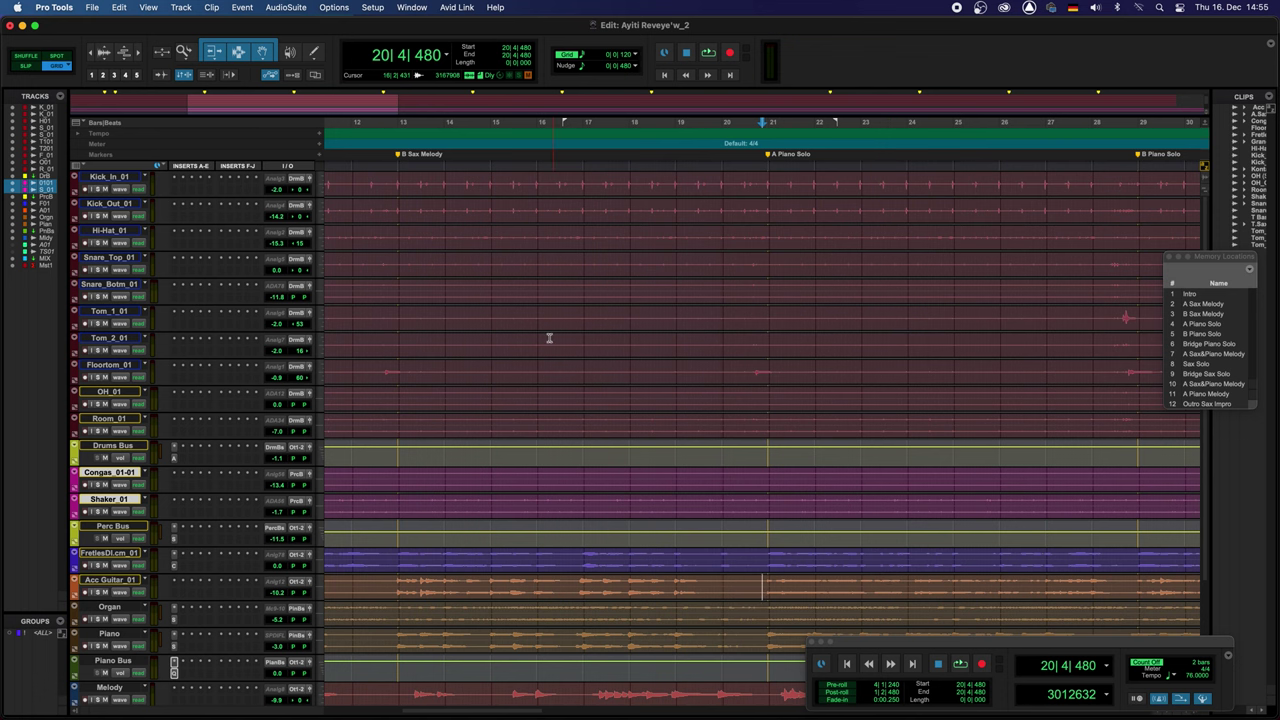
pyautogui.hscroll(-10, 549, 338)
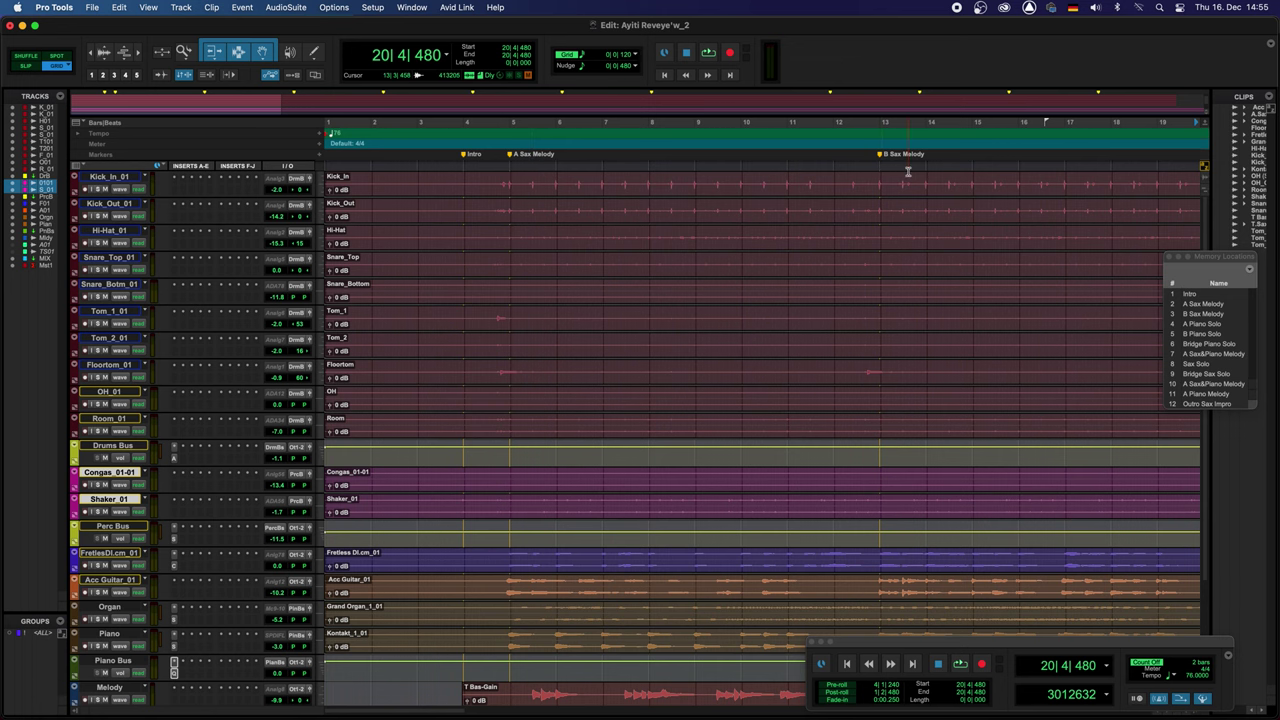
pyautogui.hscroll(10, 908, 170)
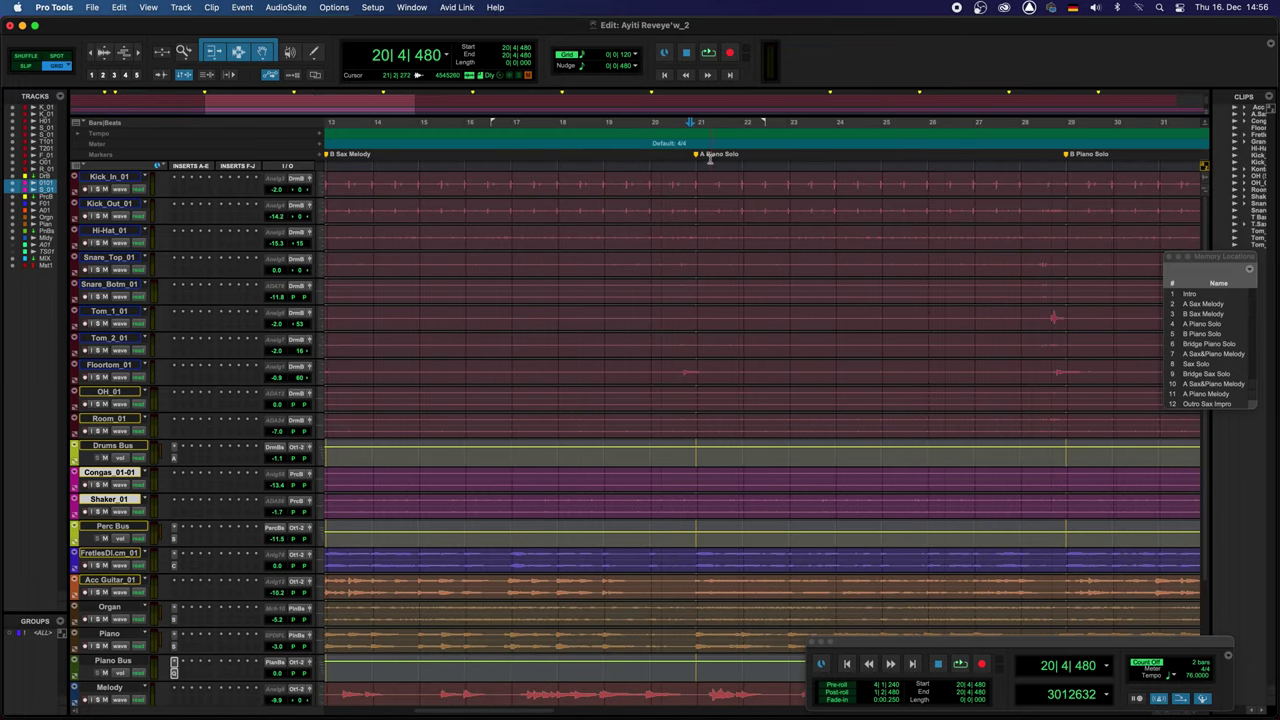
pyautogui.hscroll(4, 722, 162)
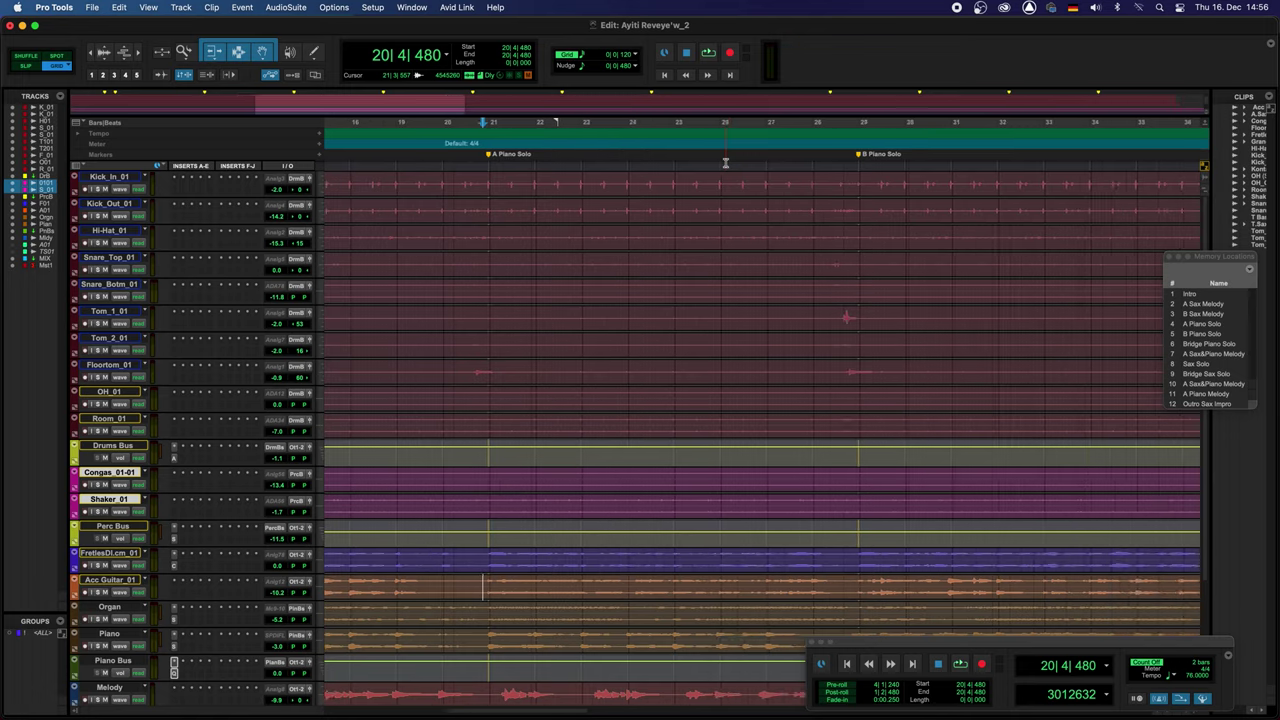
pyautogui.hscroll(5, 725, 162)
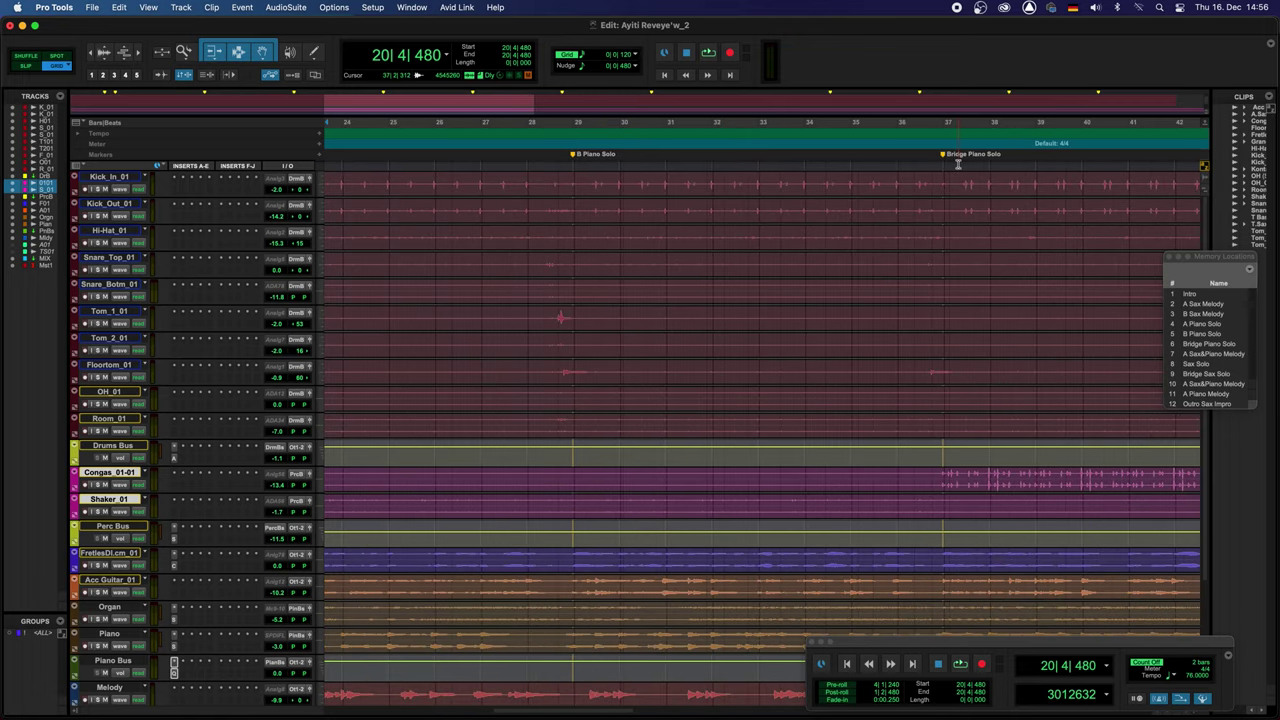
pyautogui.hscroll(5, 958, 163)
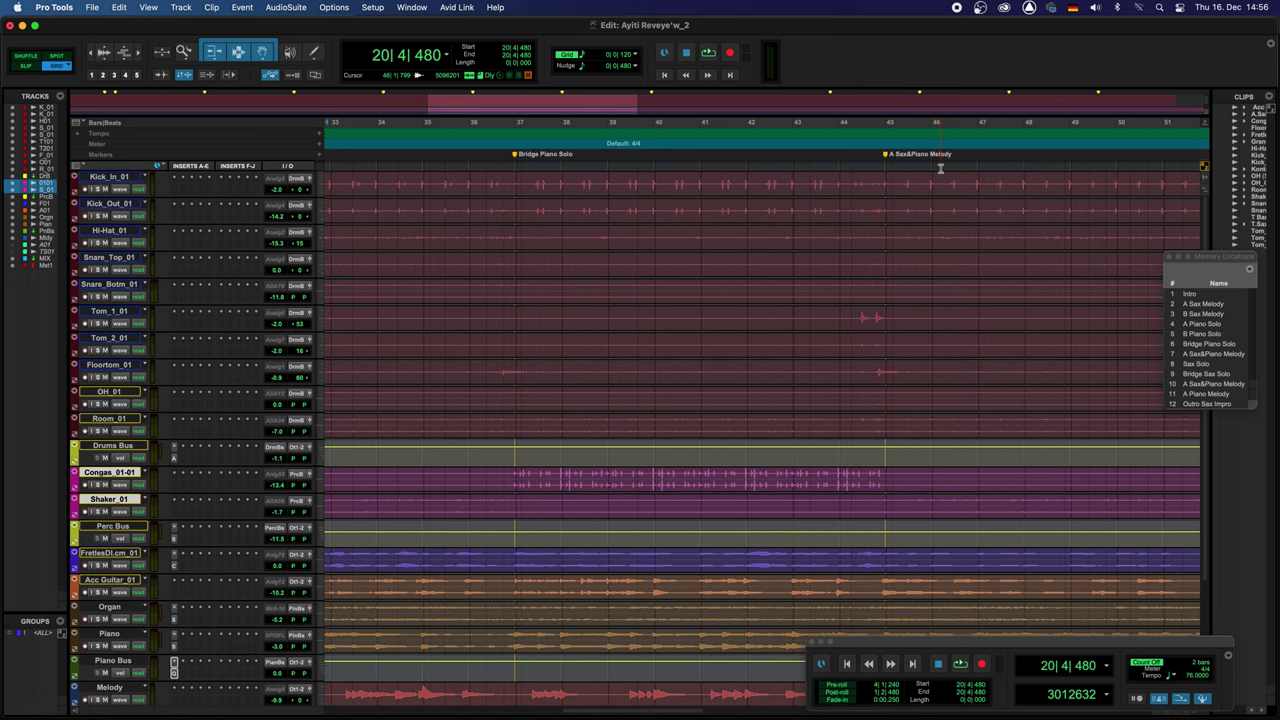
# - Examine the arrangement along the markers from A Sax&Piano Melody through Outro Sax Impro
pyautogui.hscroll(10, 940, 168)
pyautogui.hscroll(2, 940, 168)
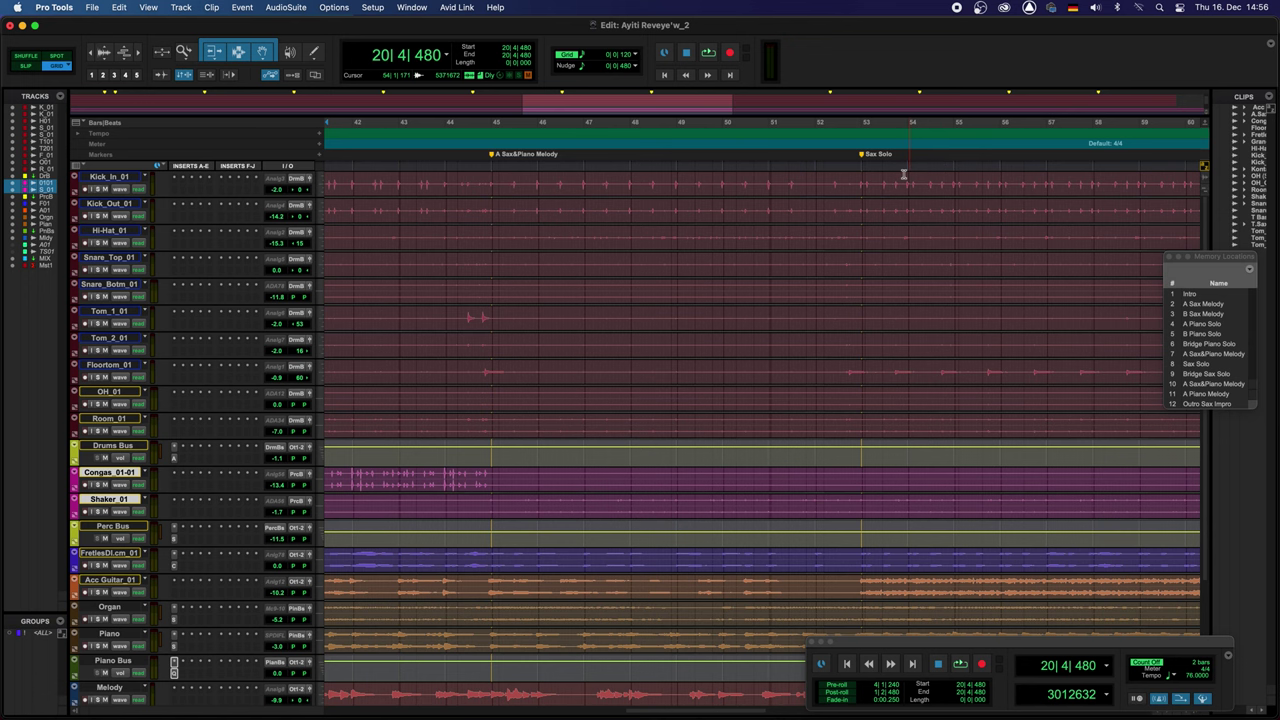
pyautogui.hscroll(4, 903, 172)
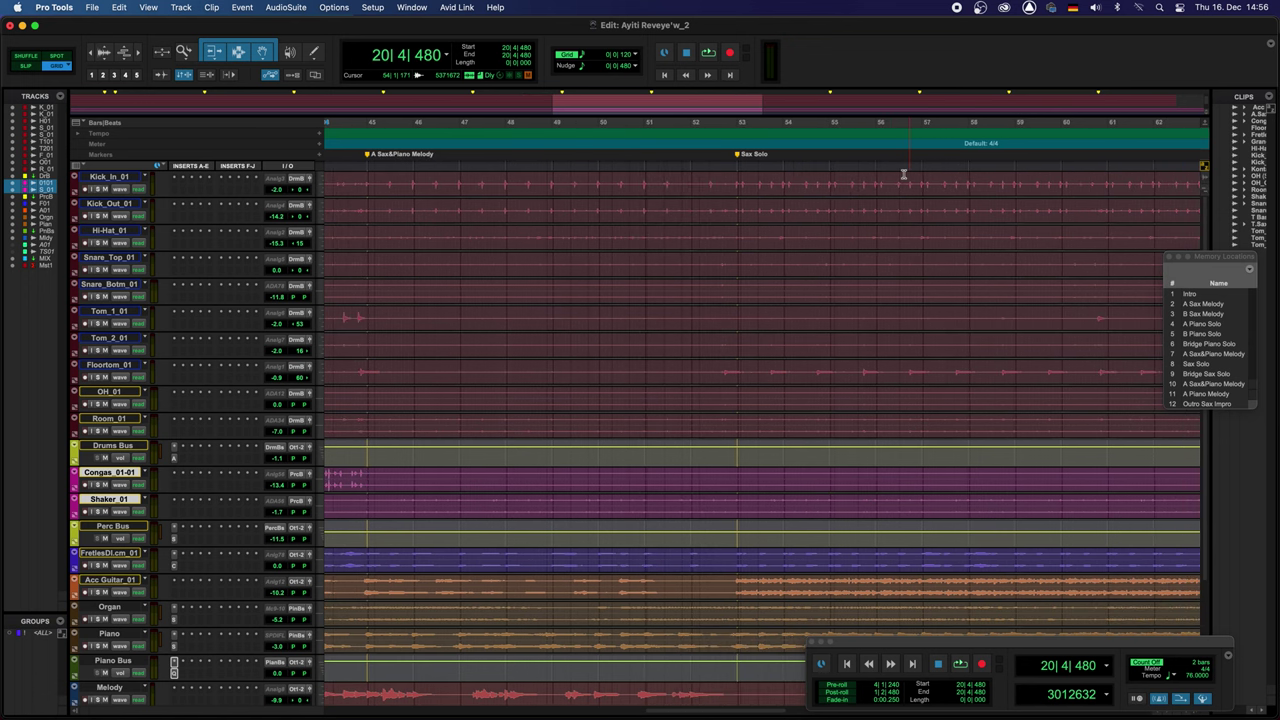
pyautogui.press('super+bracketleft')
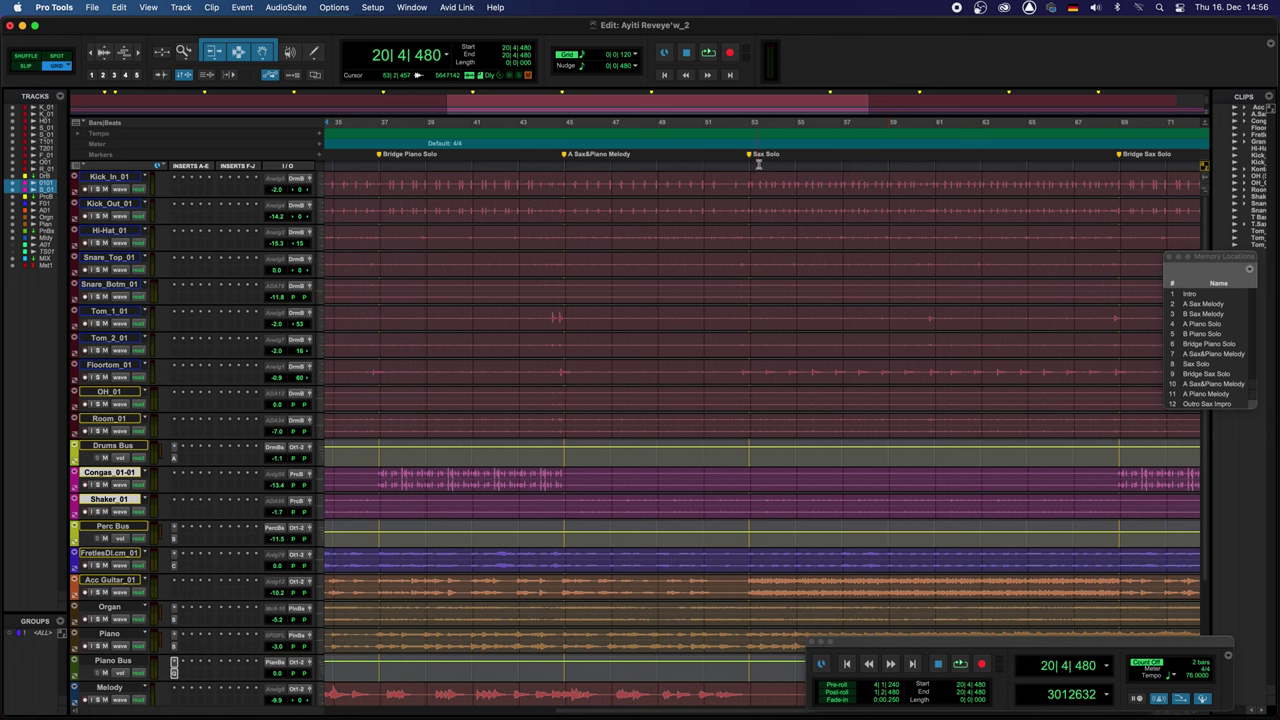
pyautogui.hscroll(5, 799, 168)
pyautogui.hscroll(2, 799, 168)
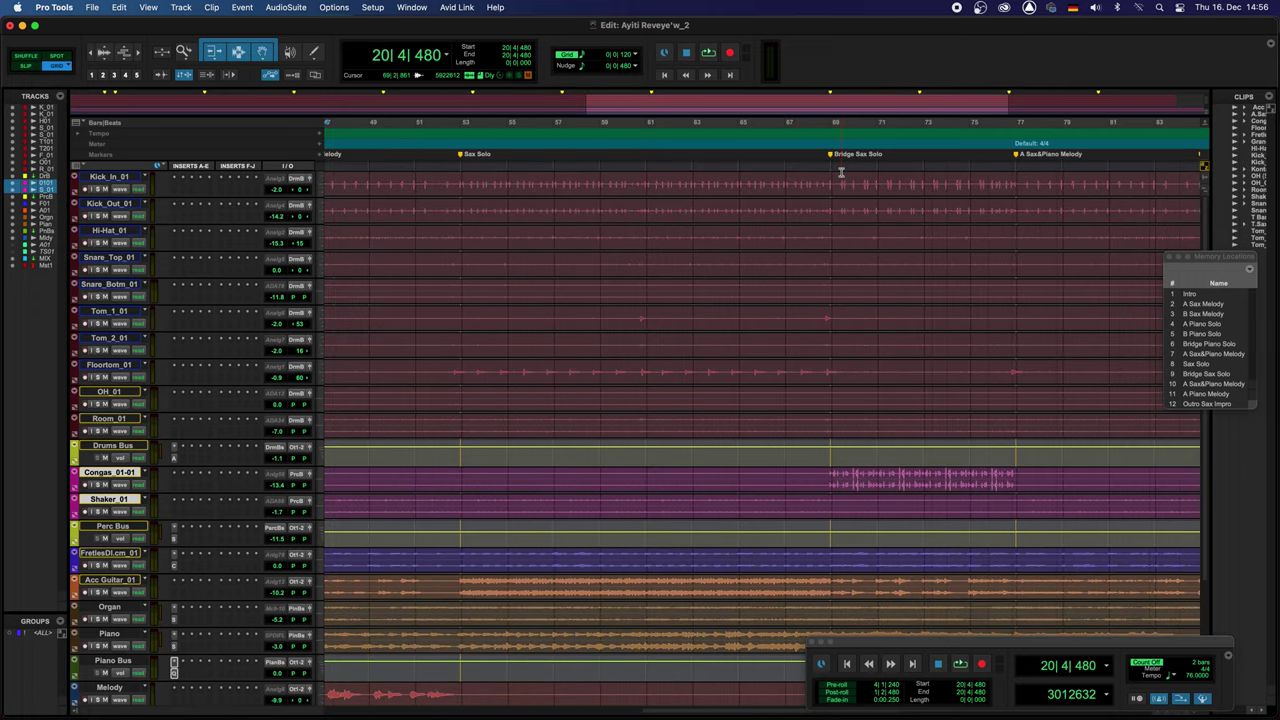
pyautogui.hscroll(4, 958, 182)
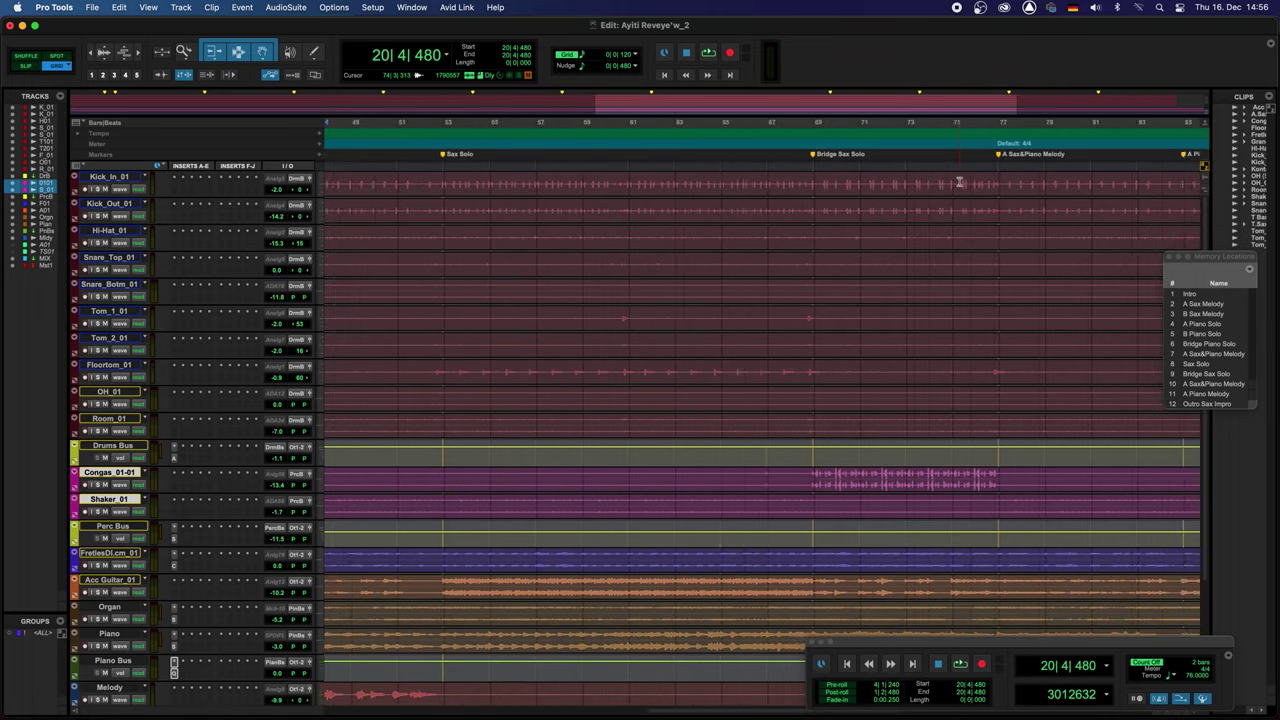
pyautogui.hscroll(5, 870, 174)
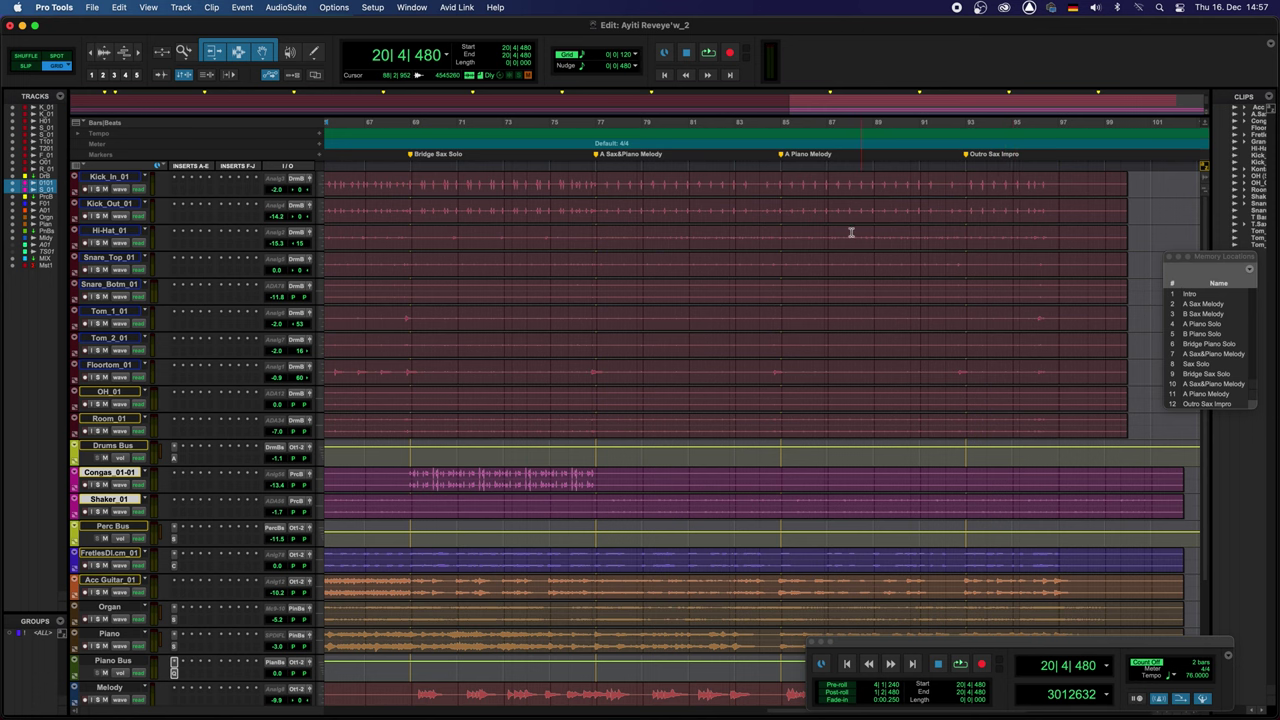
# - Go back to the song's start and review the sections again from Intro to the first Sax Solo
pyautogui.hscroll(-10, 851, 233)
pyautogui.hscroll(-15, 851, 233)
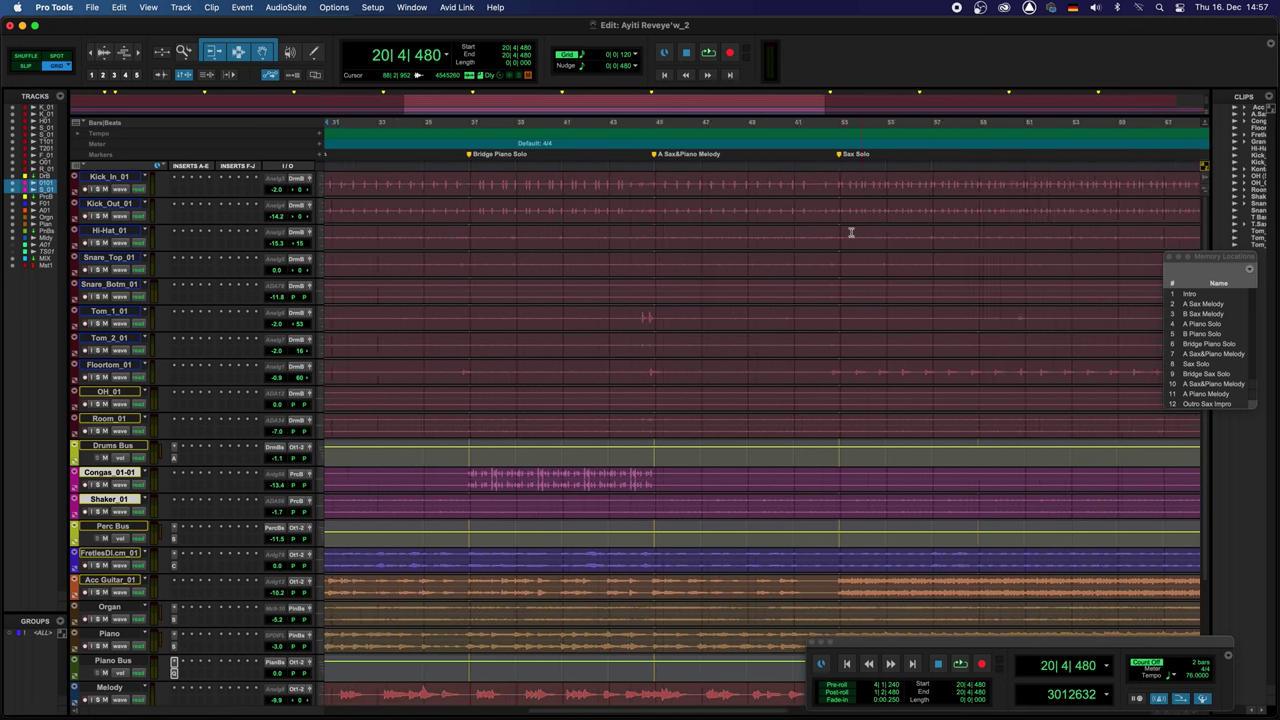
pyautogui.hscroll(-3, 851, 233)
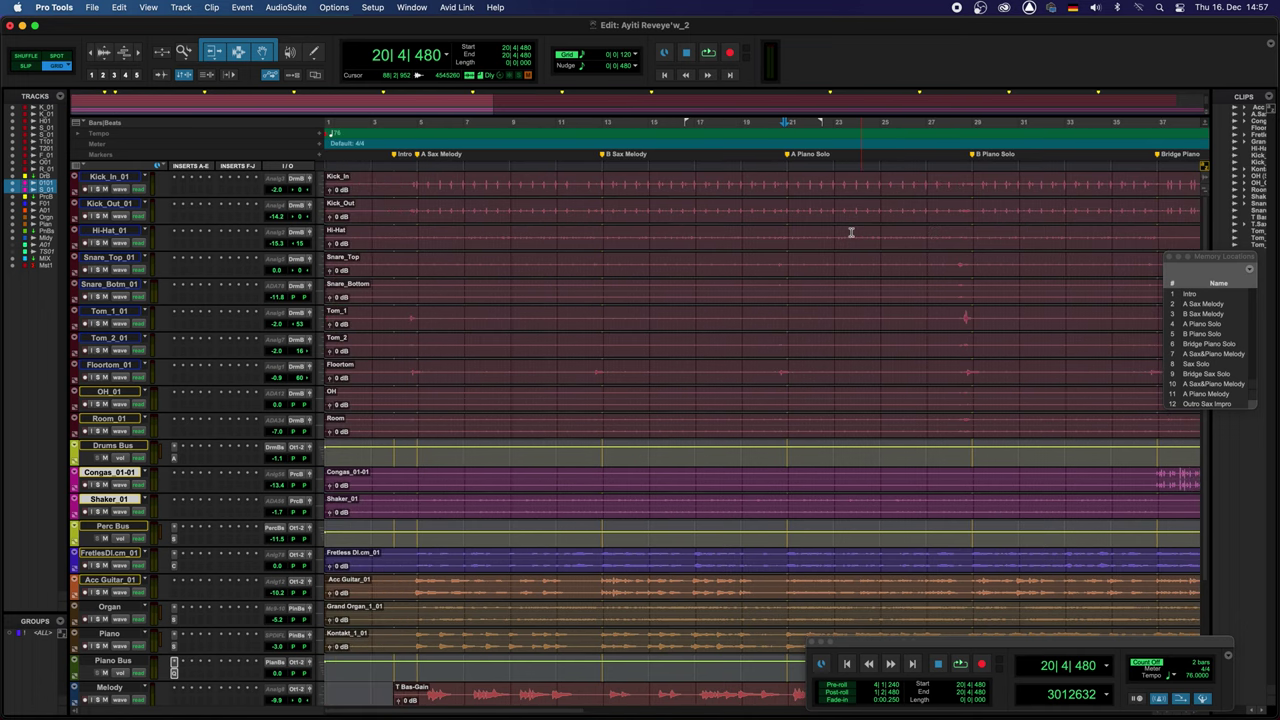
pyautogui.hscroll(5, 851, 233)
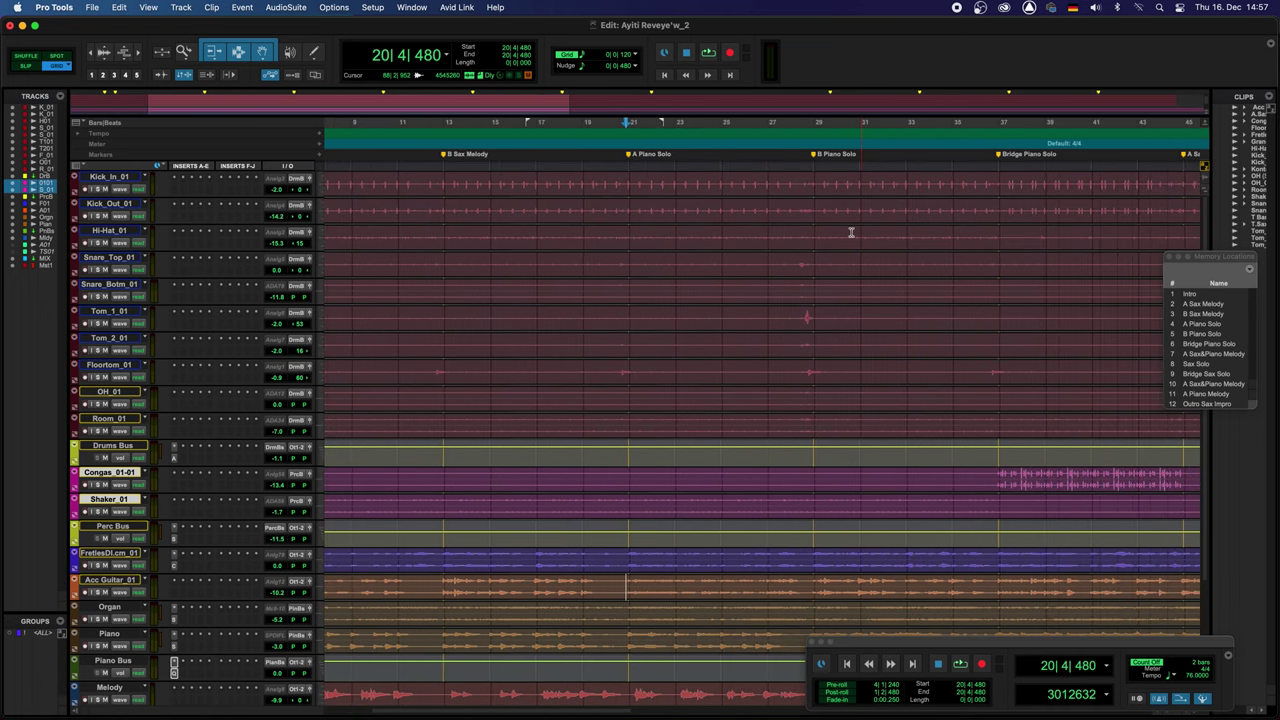
pyautogui.hscroll(1, 851, 233)
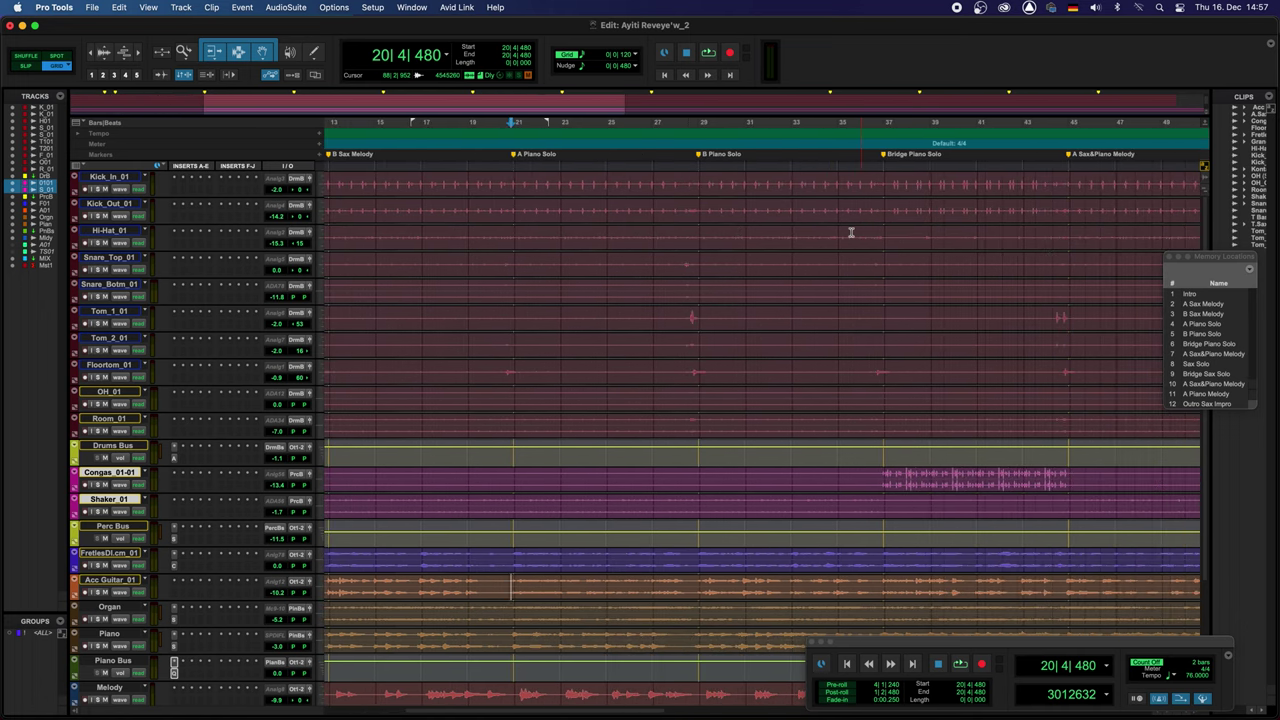
pyautogui.hscroll(1, 851, 233)
pyautogui.hscroll(1, 851, 233)
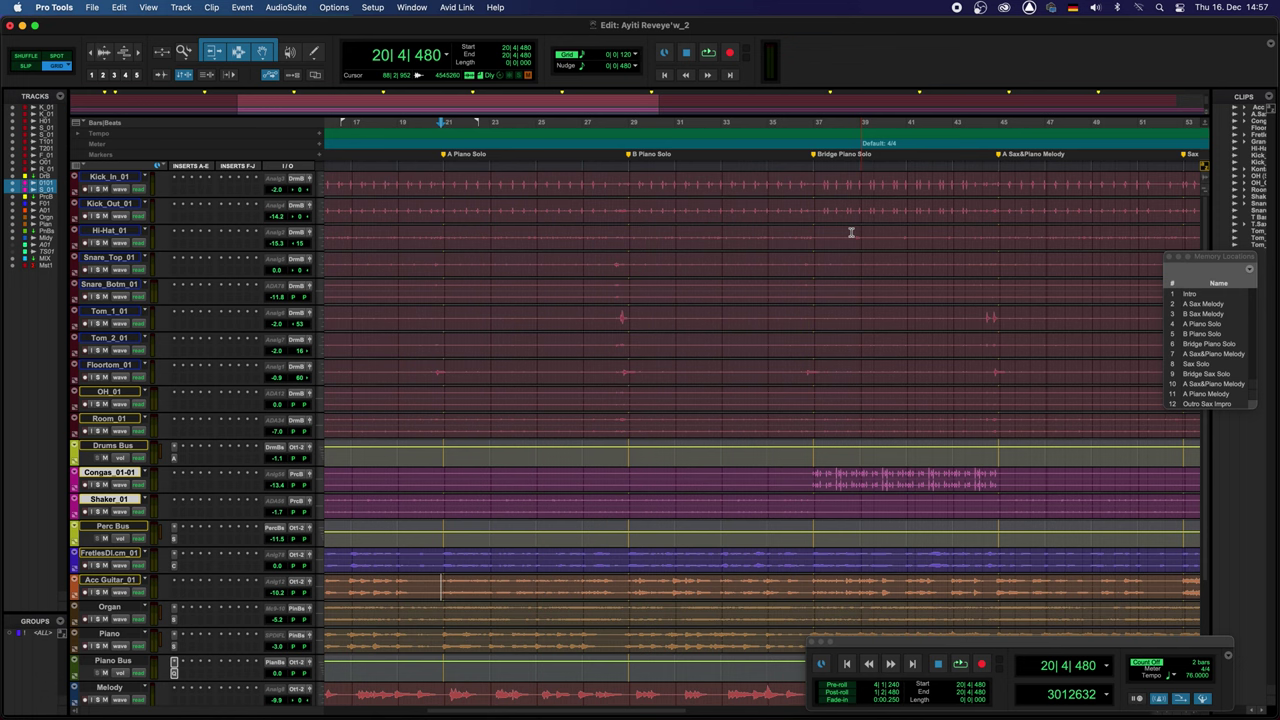
pyautogui.hscroll(5, 851, 232)
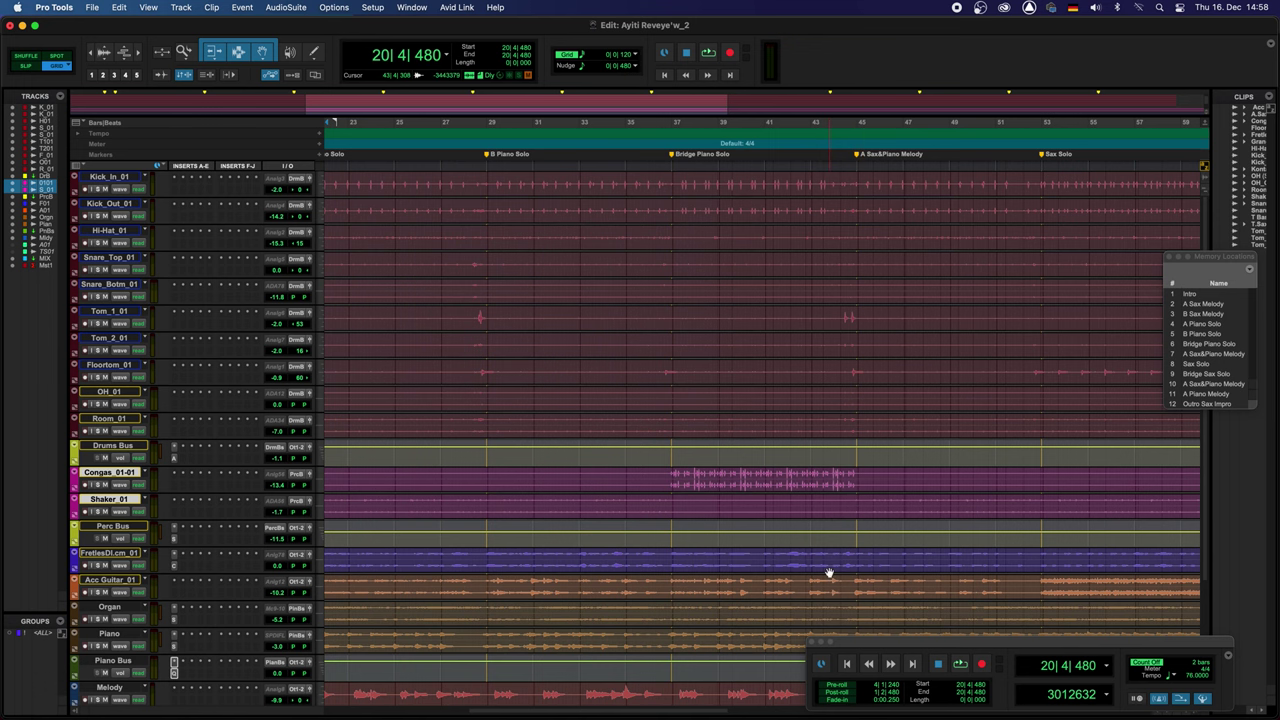
# - Examine the whole arrangement on all tracks, from the drums down to Master 1
pyautogui.press('super+bracketleft')
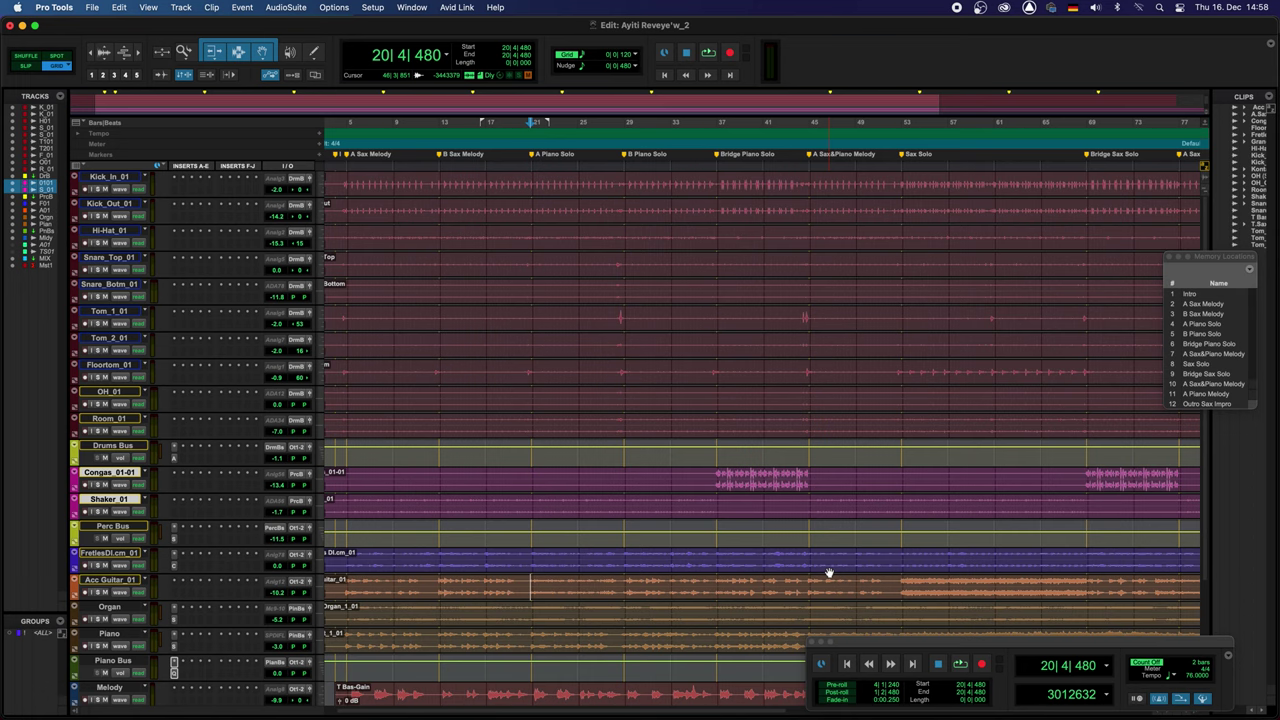
pyautogui.press('super+bracketleft')
pyautogui.scroll(-1, 828, 573)
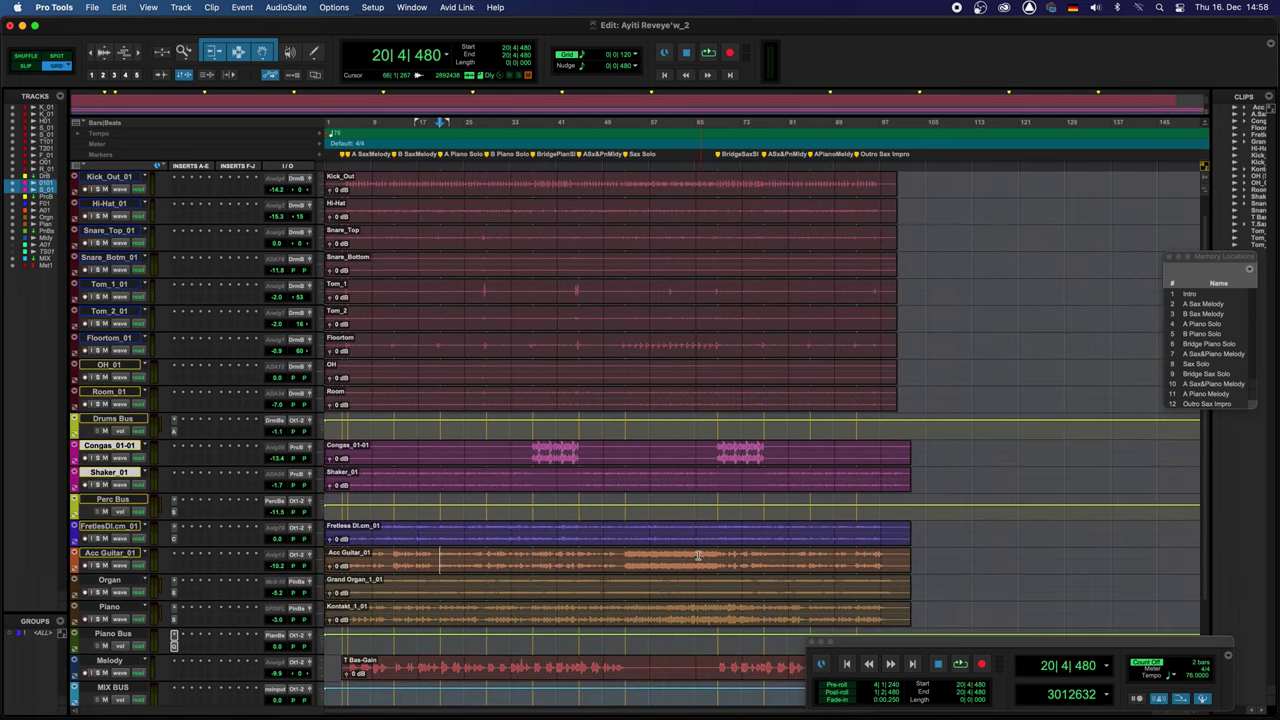
pyautogui.press('super+bracketright')
pyautogui.press('super+bracketright')
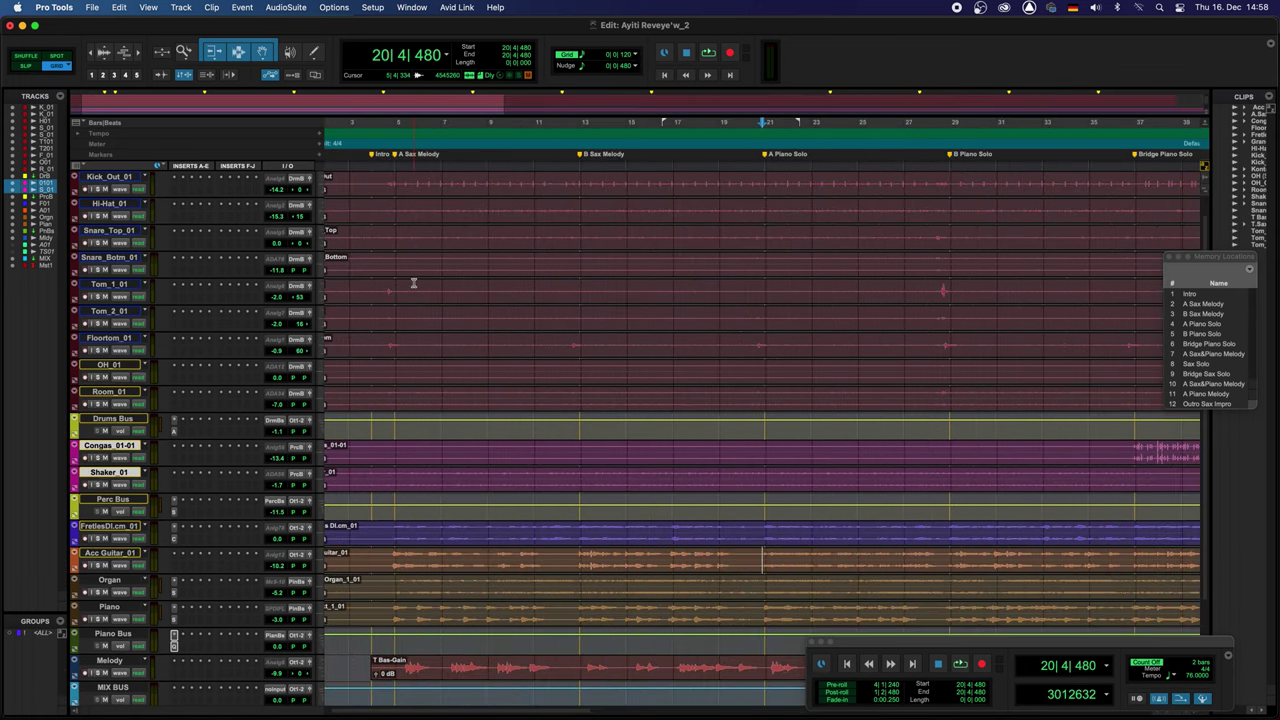
pyautogui.press('super+bracketleft')
pyautogui.scroll(-1, 551, 532)
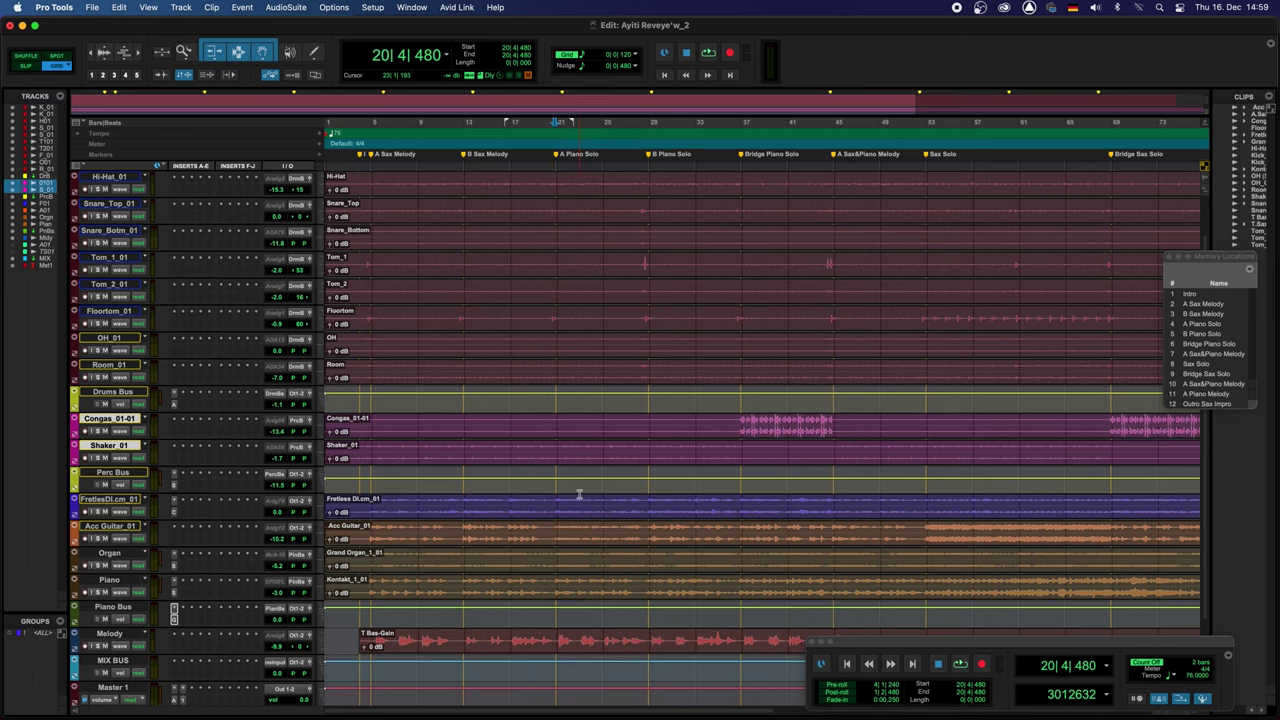
pyautogui.scroll(-2, 579, 494)
pyautogui.hscroll(3, 579, 494)
pyautogui.hscroll(-3, 579, 494)
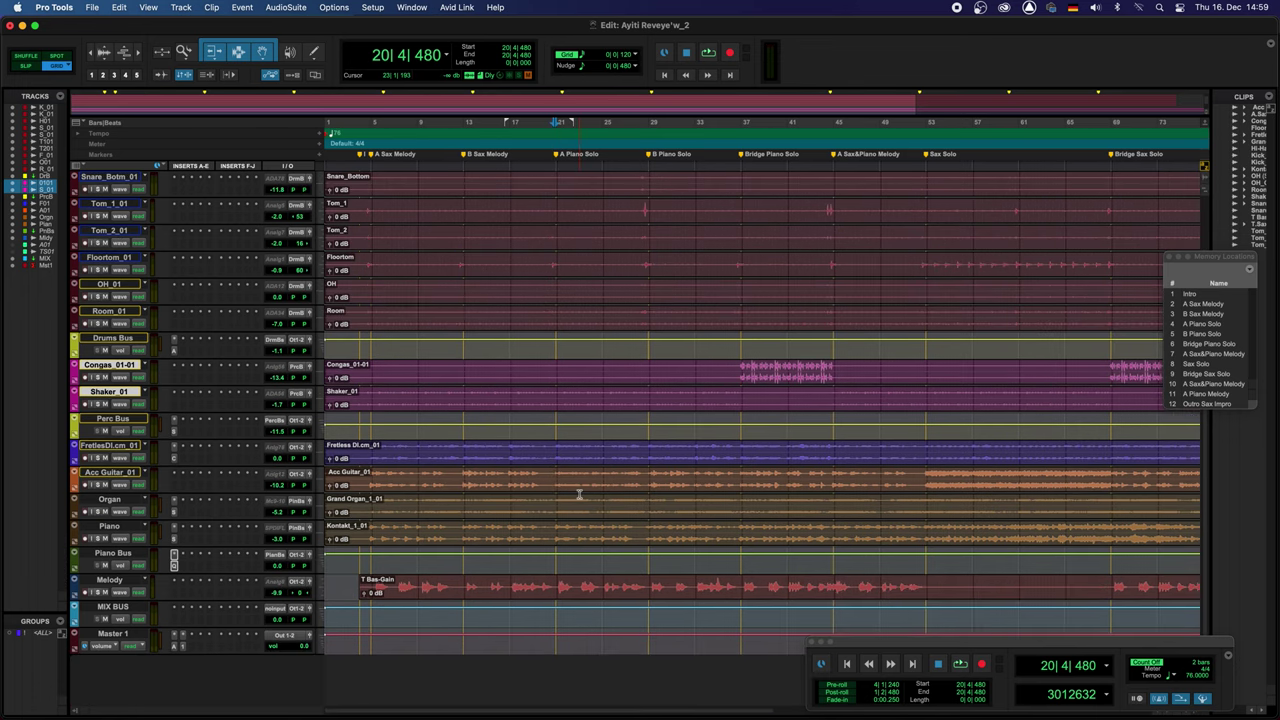
pyautogui.scroll(-1, 579, 494)
pyautogui.scroll(4, 579, 494)
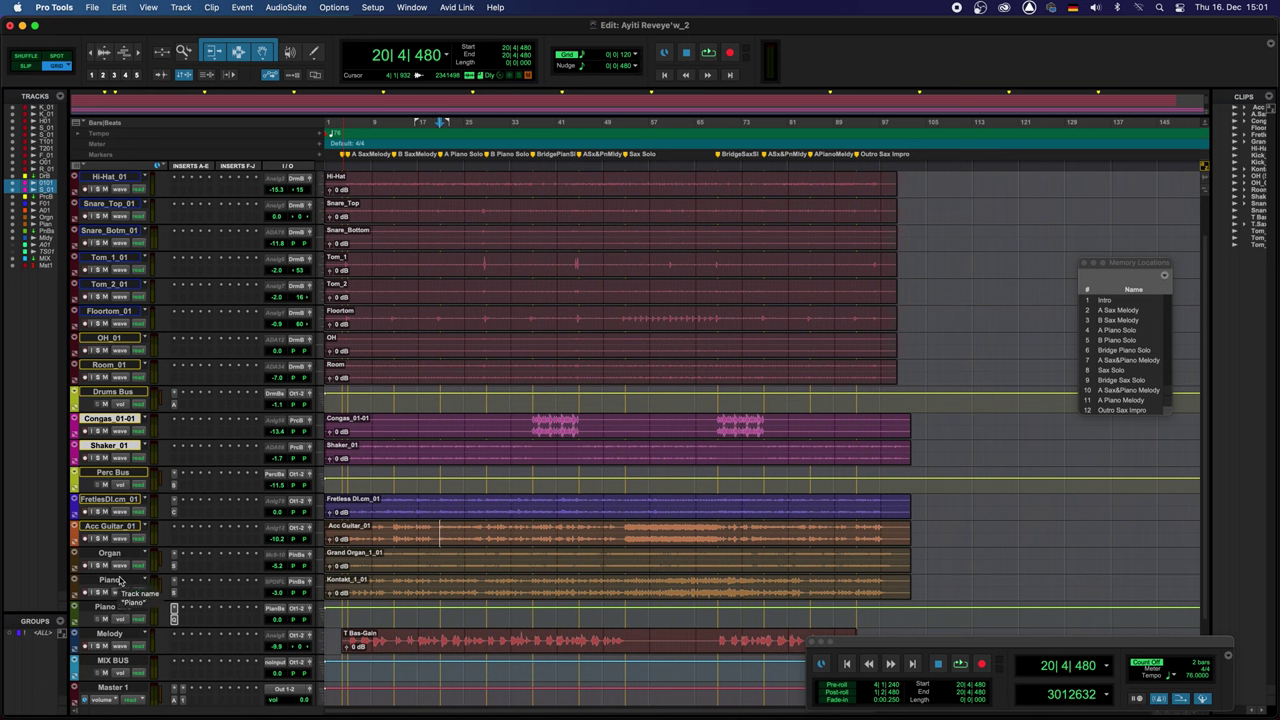
# - Listen to the soloed Organ and Piano tracks from the A Sax Melody marker, then stop and clear their solo
pyautogui.click(1117, 311)
pyautogui.press('space')
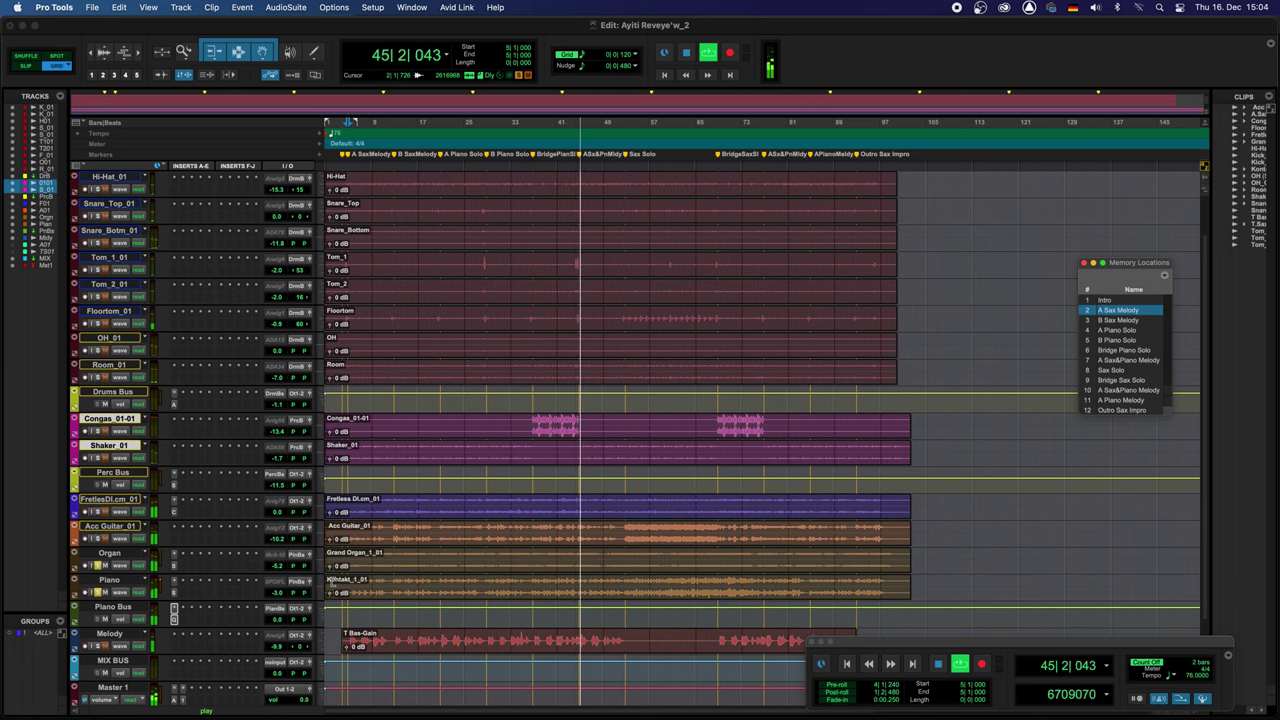
pyautogui.press('space')
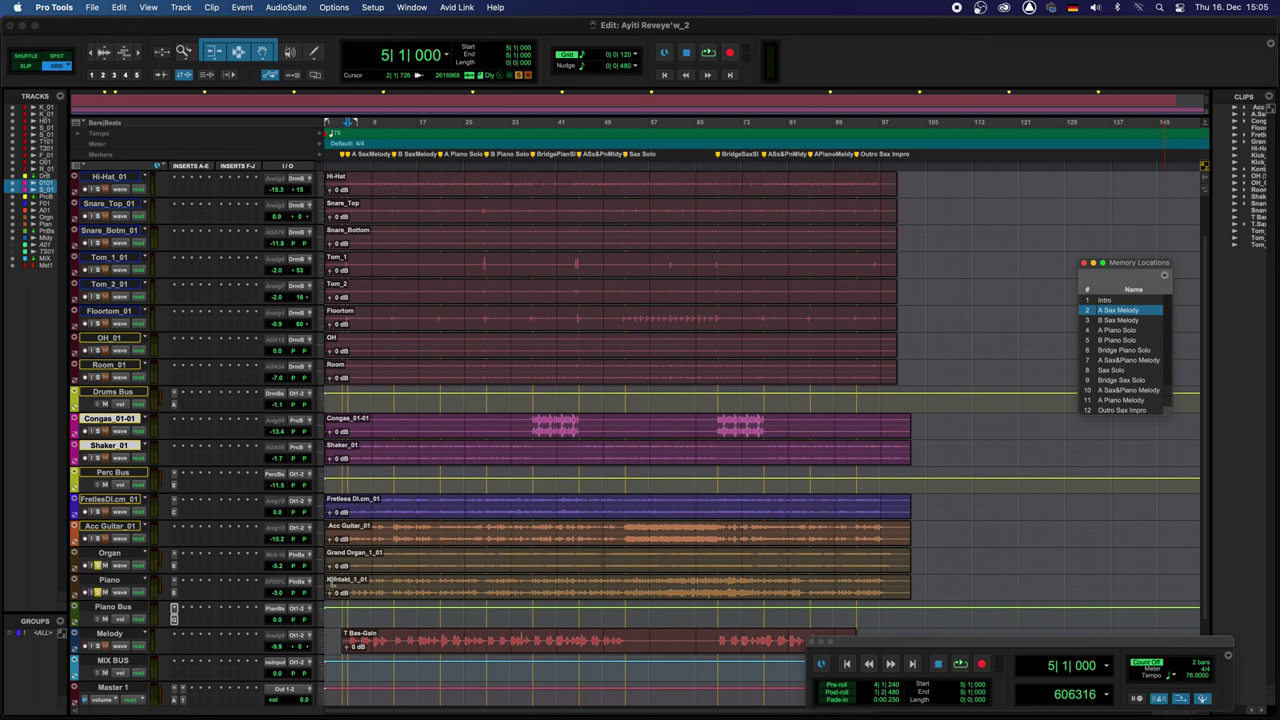
pyautogui.click(97, 593)
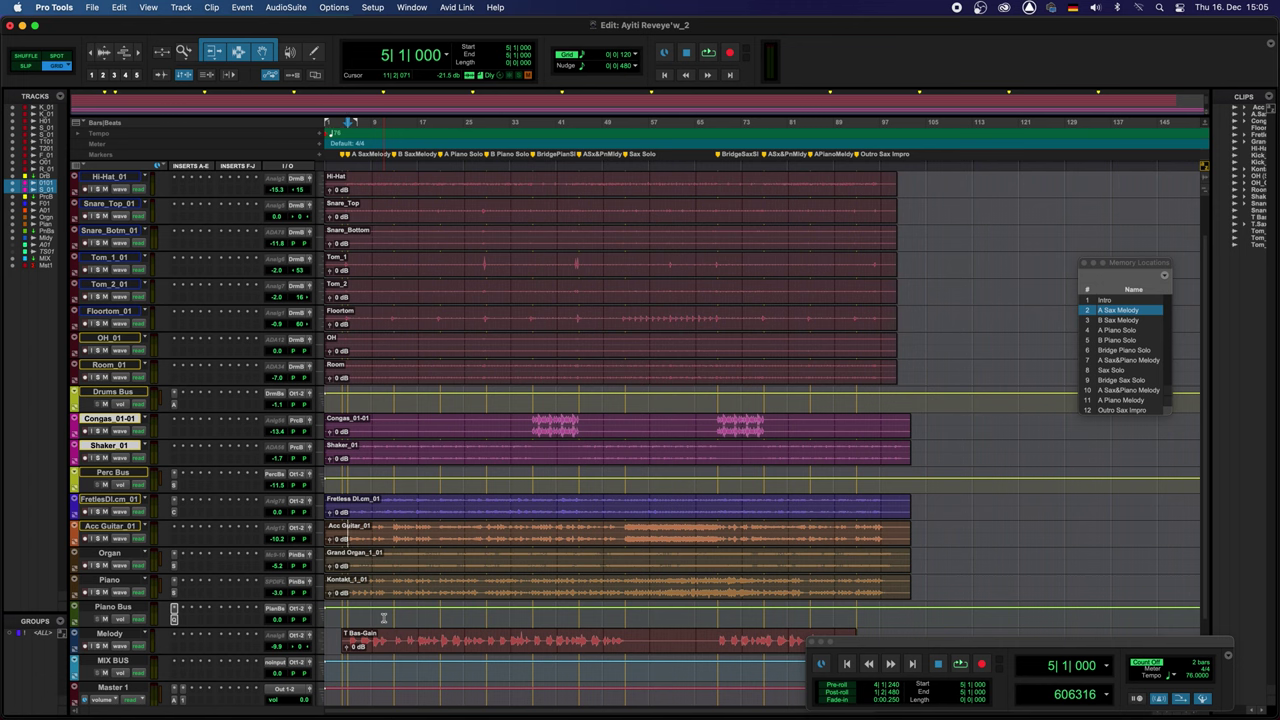
# - Mute the Melody track and play the song from the Intro marker, stopping after the Bridge Piano Solo section
pyautogui.click(106, 646)
pyautogui.click(1115, 303)
pyautogui.click(1115, 303)
pyautogui.press('space')
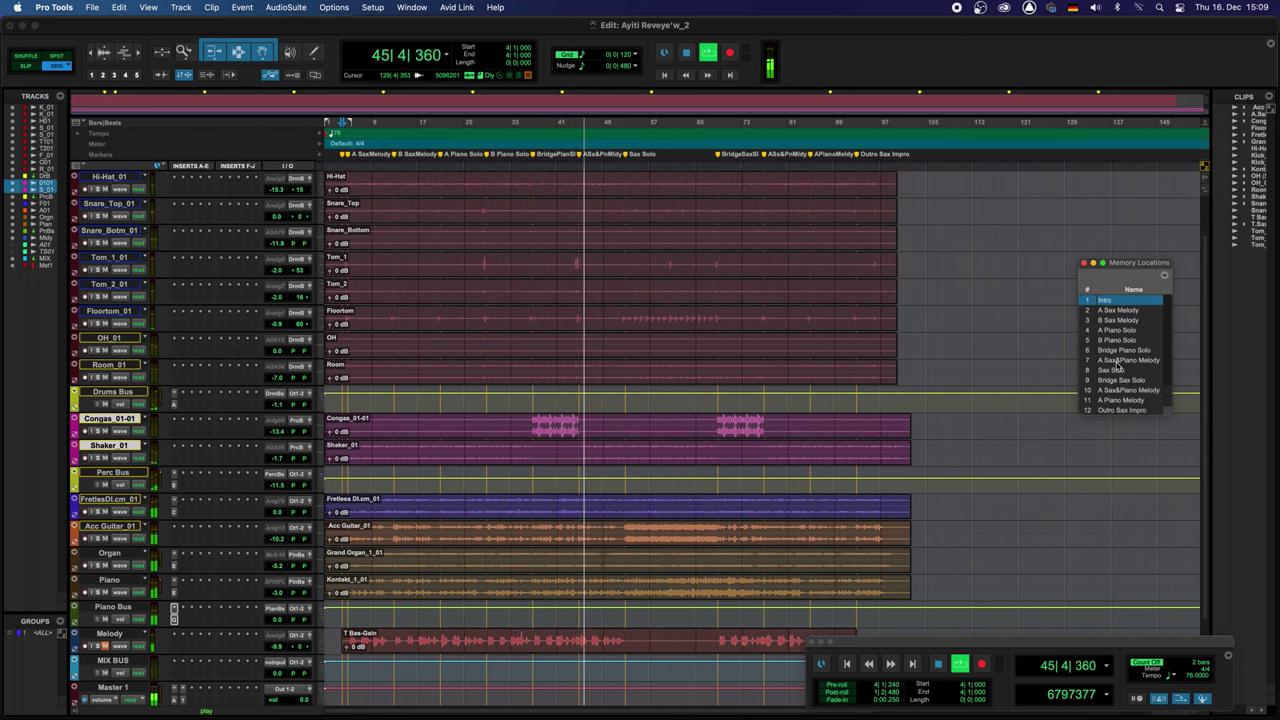
pyautogui.press('space')
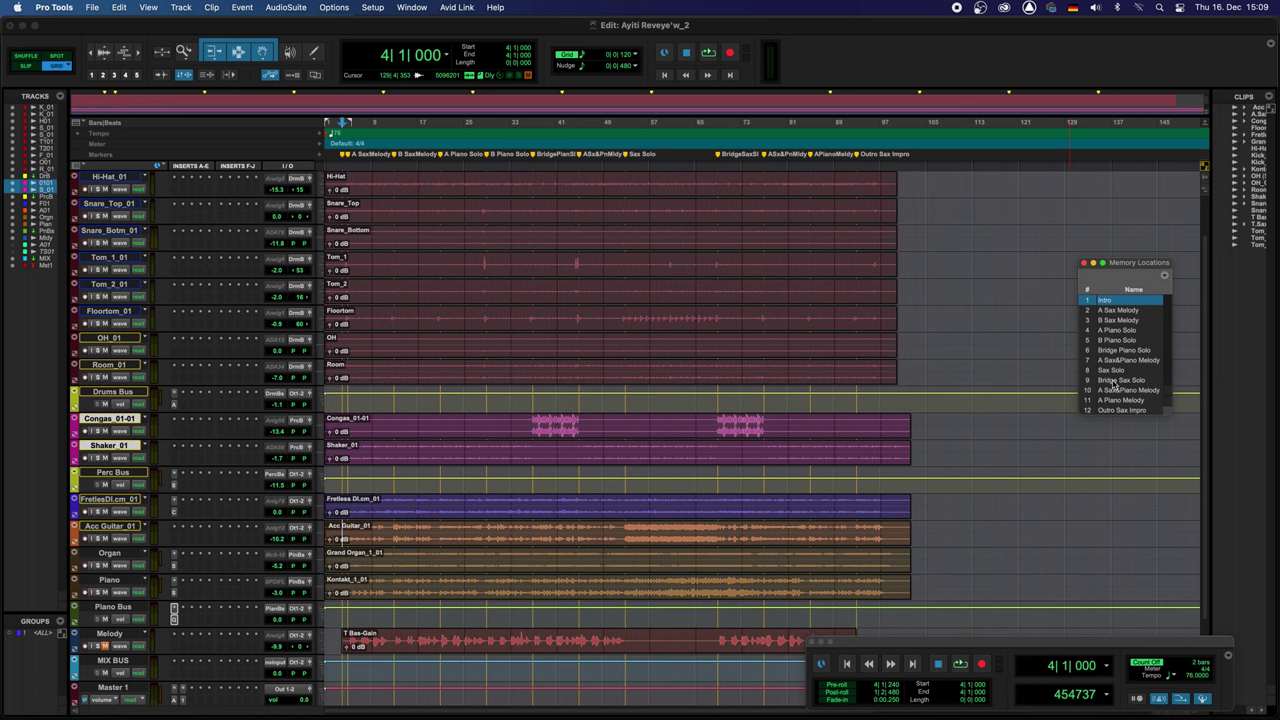
# - Play the song from the Sax Solo marker and stop playback
pyautogui.click(1118, 380)
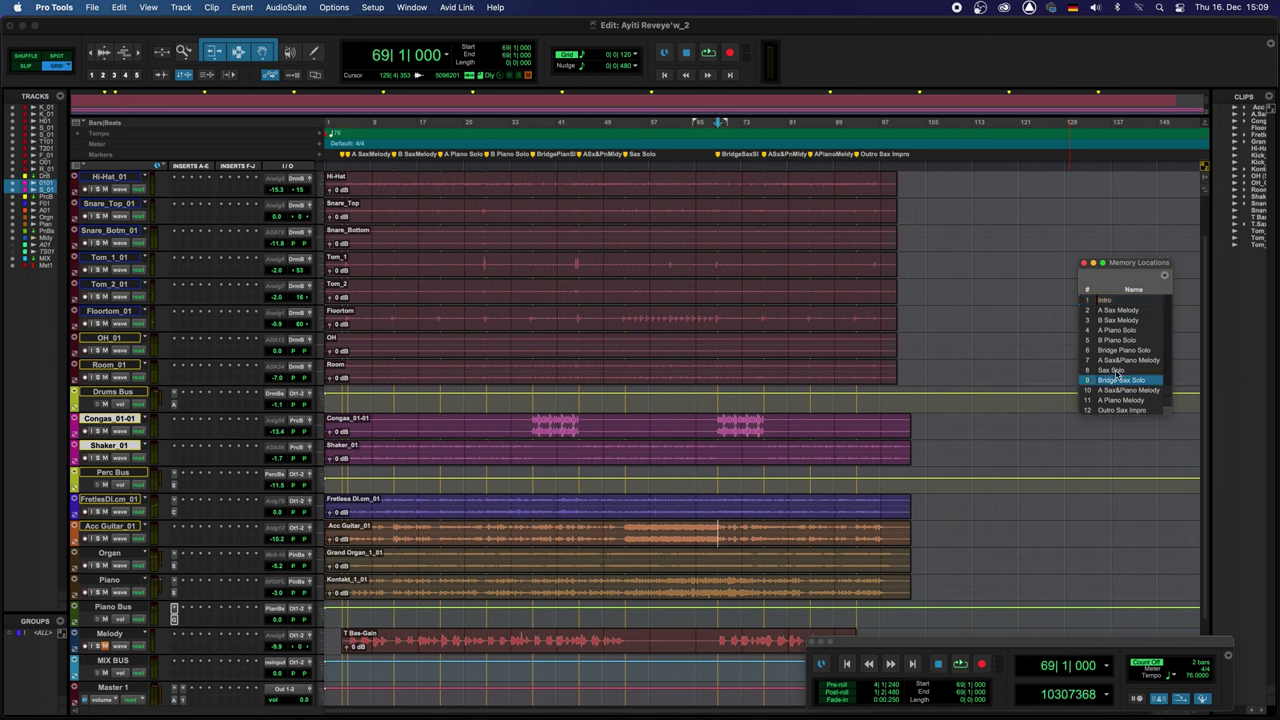
pyautogui.click(1112, 370)
pyautogui.press('space')
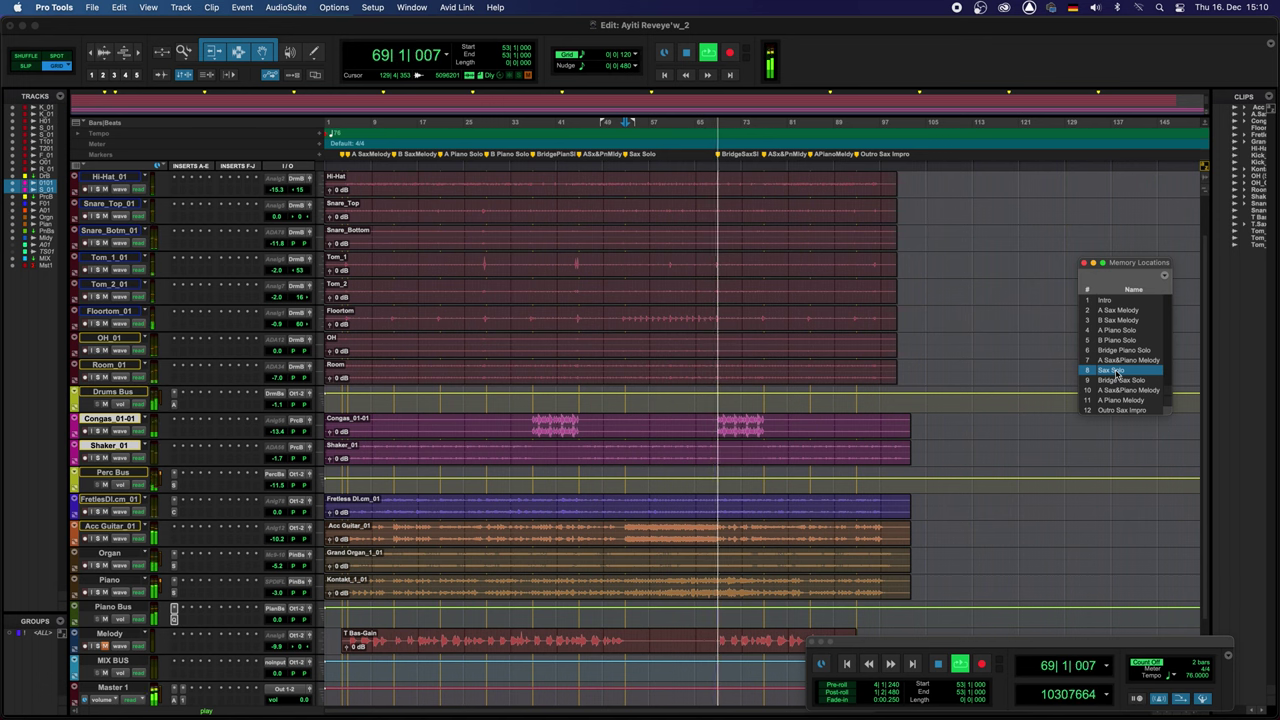
pyautogui.press('space')
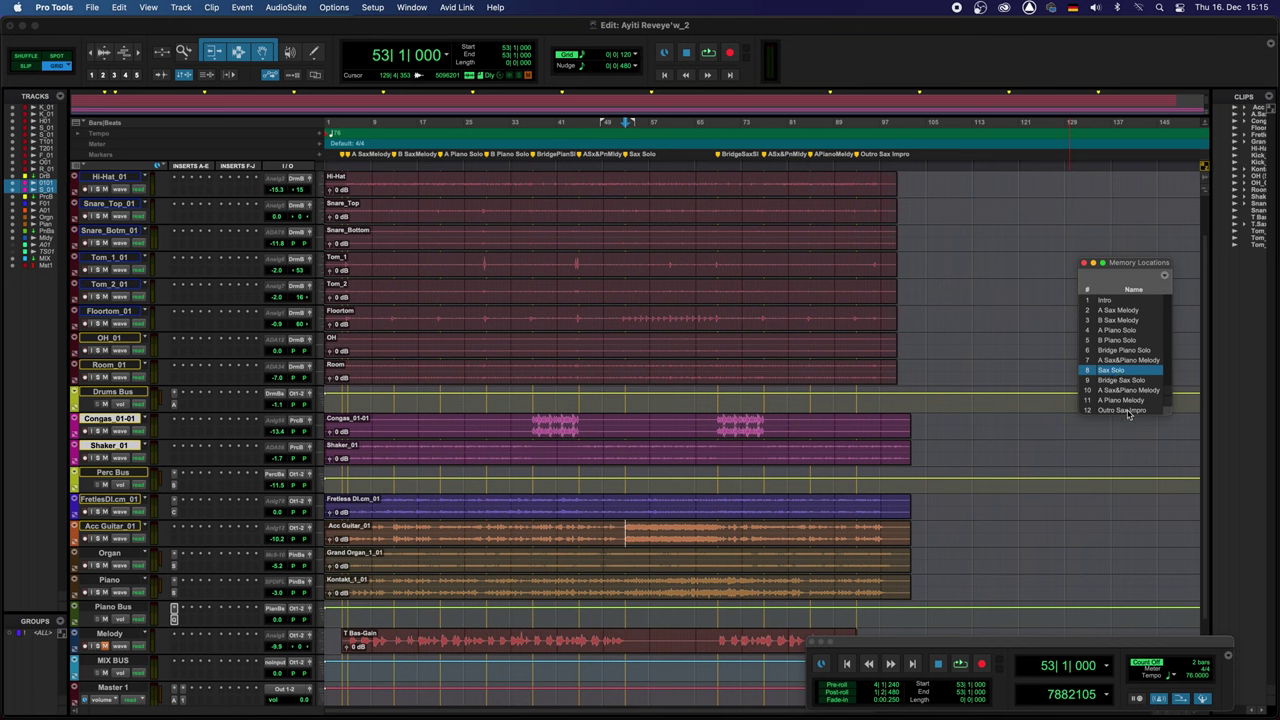
# - Play the ending from bar 92|1|840, shortly before the Outro Sax Impro marker, and stop playback
pyautogui.click(1124, 410)
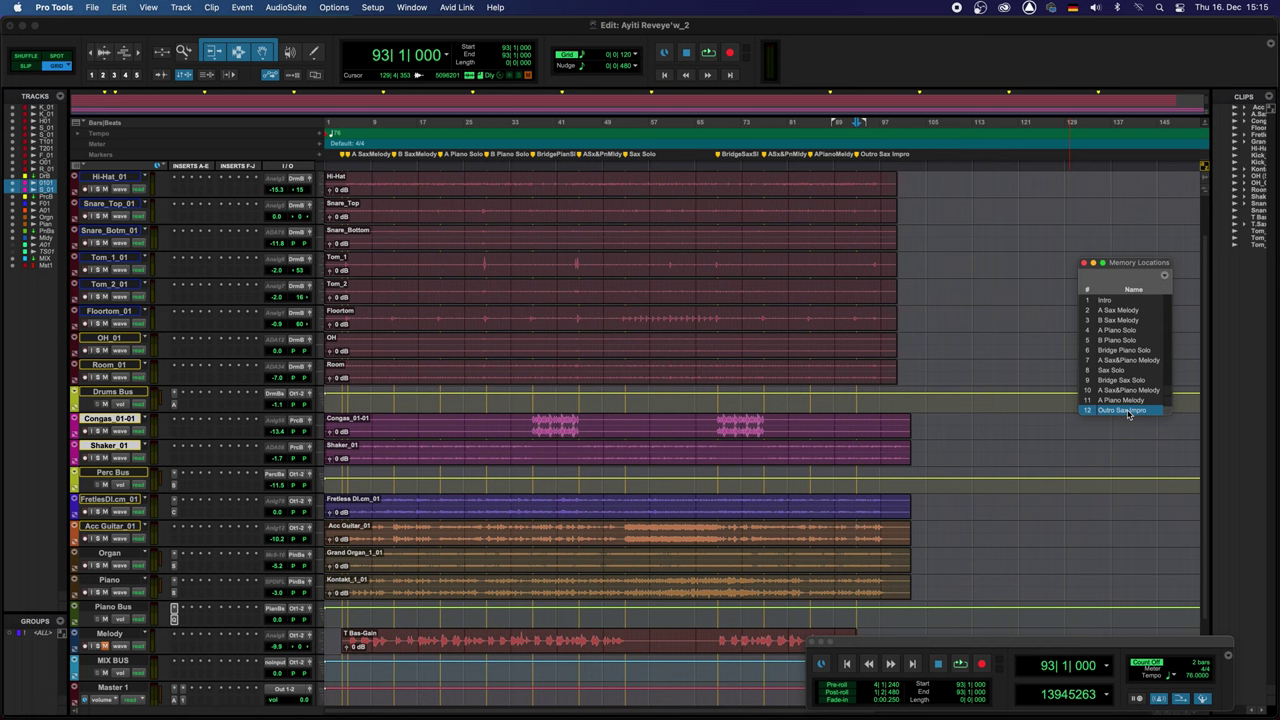
pyautogui.click(851, 527)
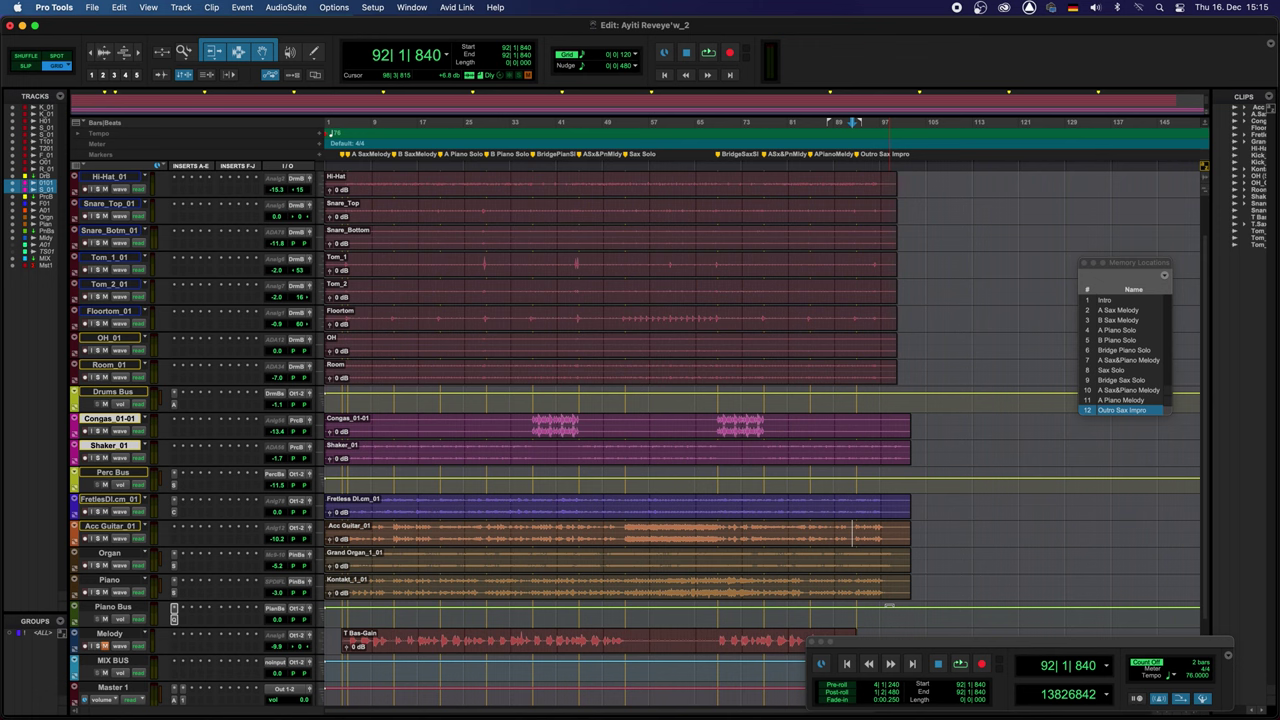
pyautogui.press('space')
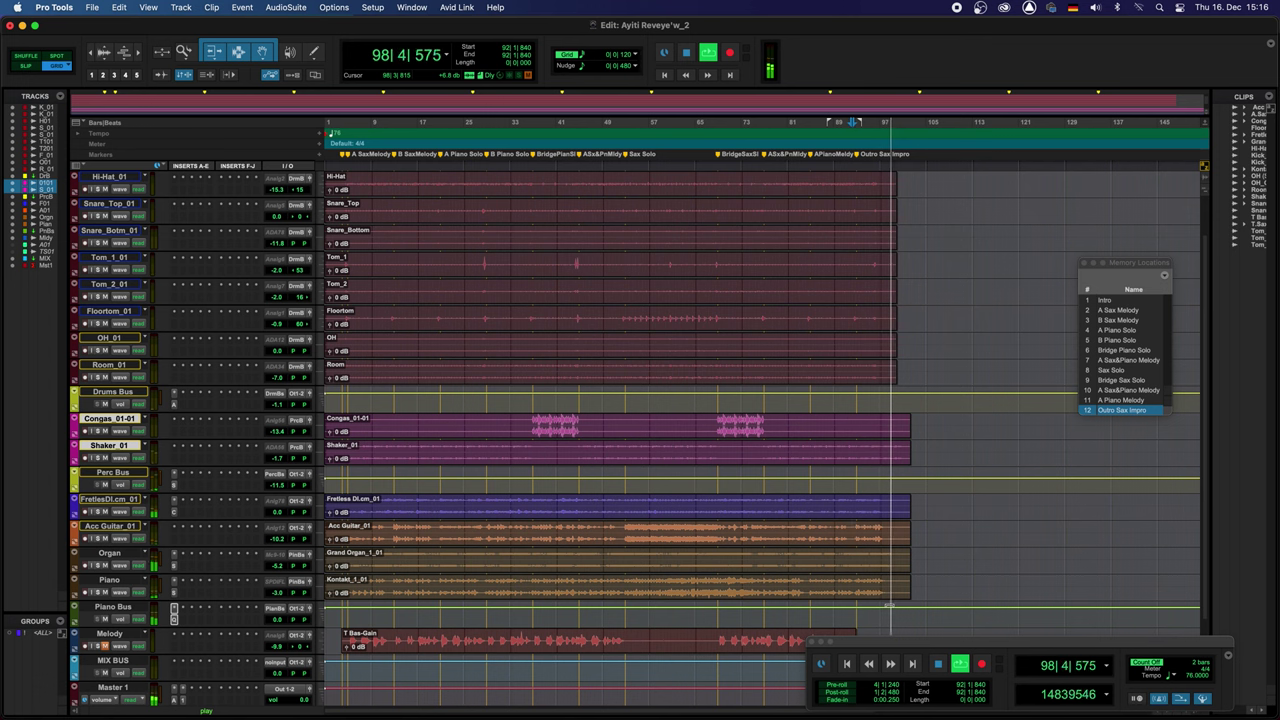
pyautogui.press('space')
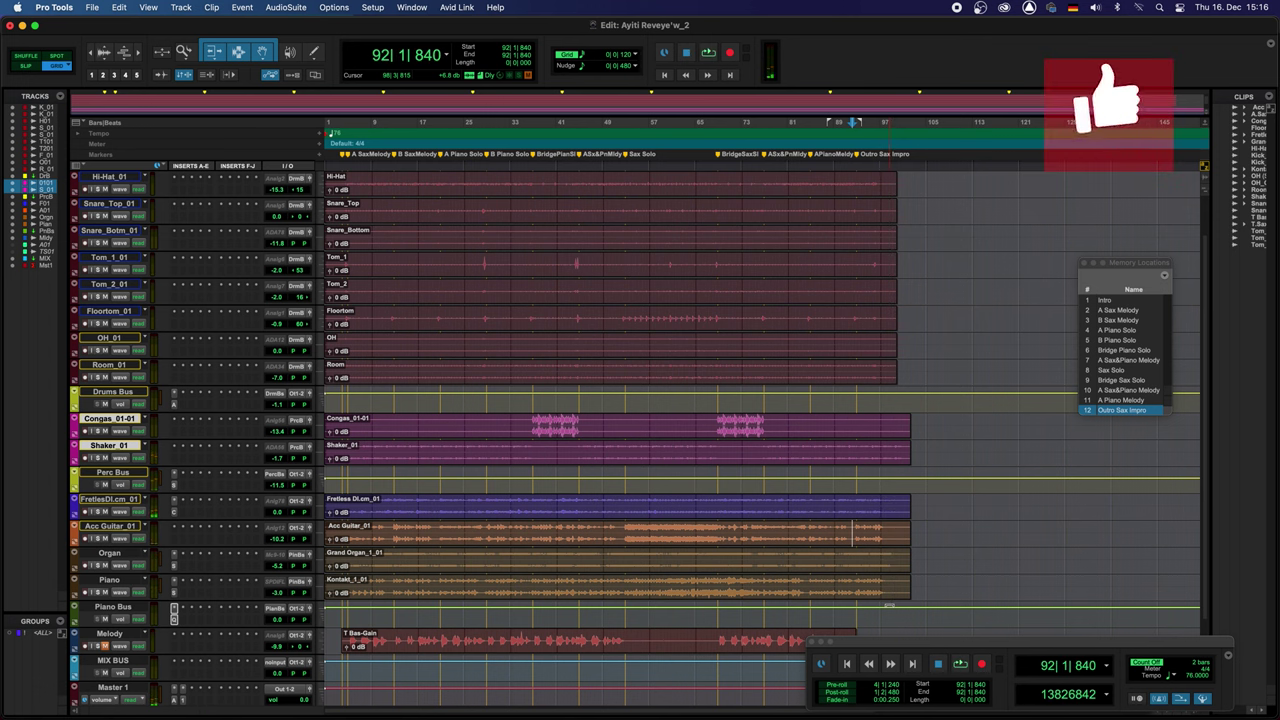